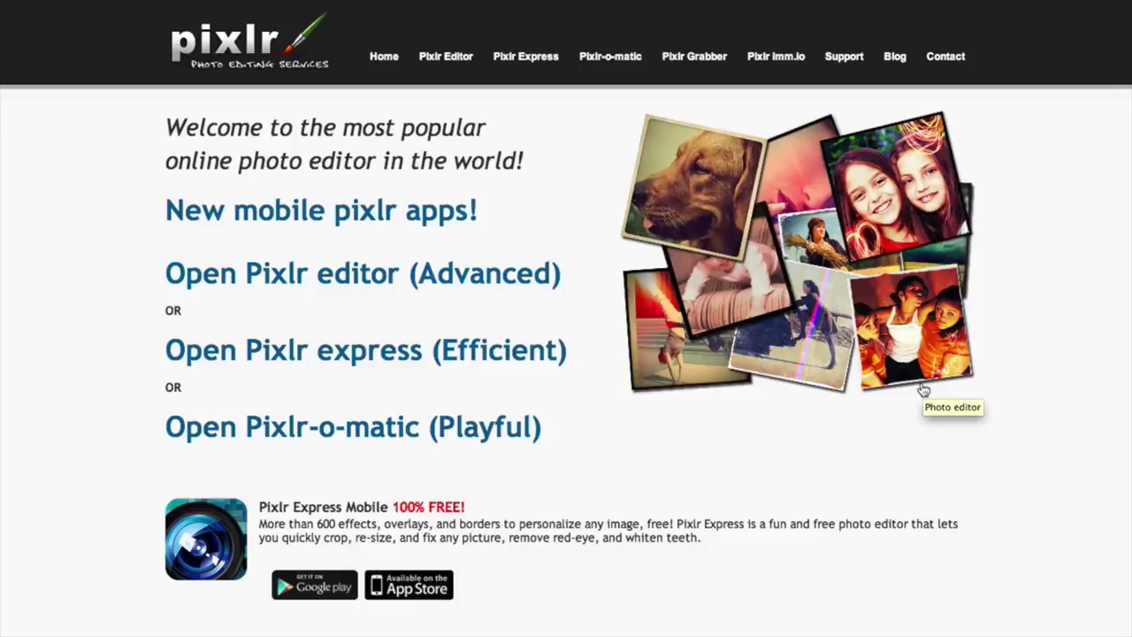
Launch Pixlr Editor (Advanced) from the pixlr.com home page
{"action": "left_click", "coordinate": [263, 276]}
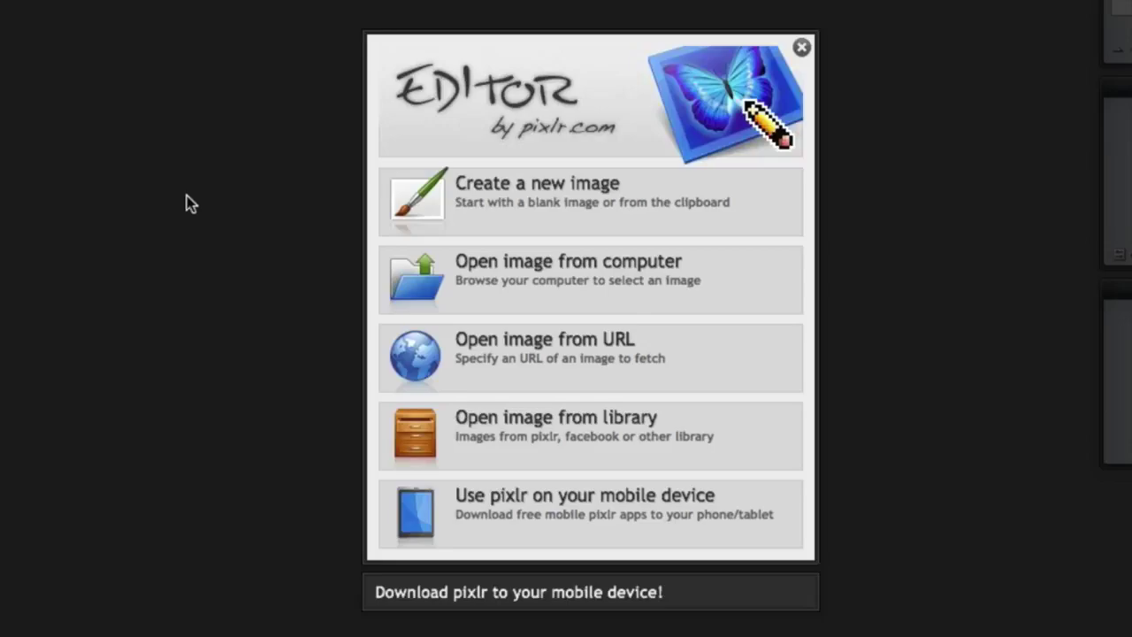
Open the YouTube One Channel Template .pxd file from the Desktop
{"action": "left_click", "coordinate": [493, 269]}
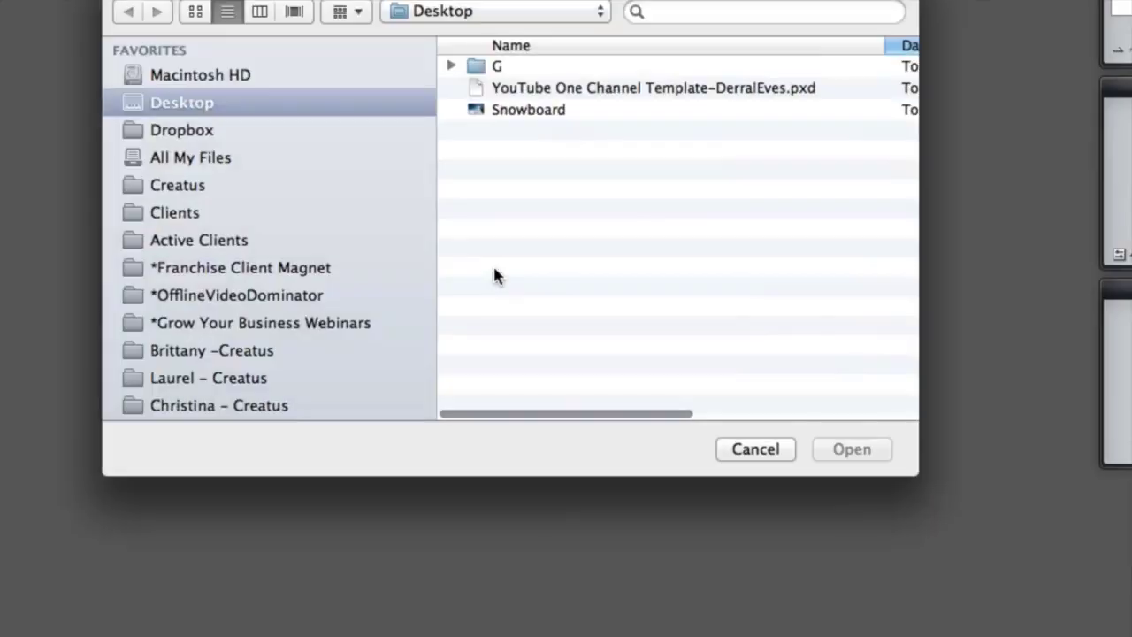
{"action": "left_click", "coordinate": [546, 91]}
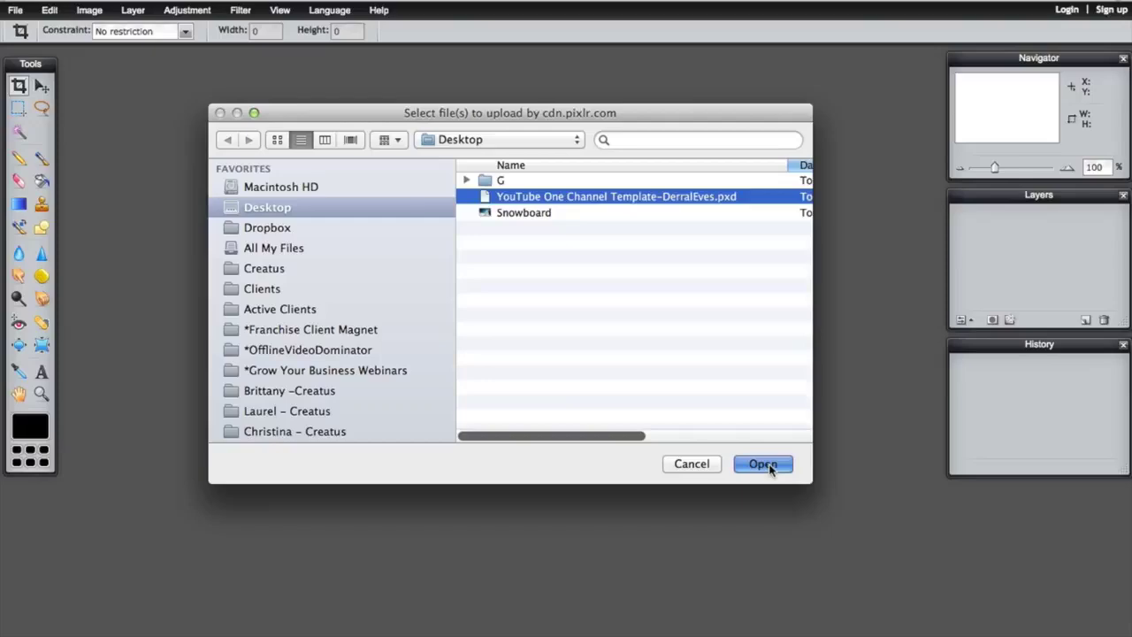
{"action": "left_click", "coordinate": [865, 453]}
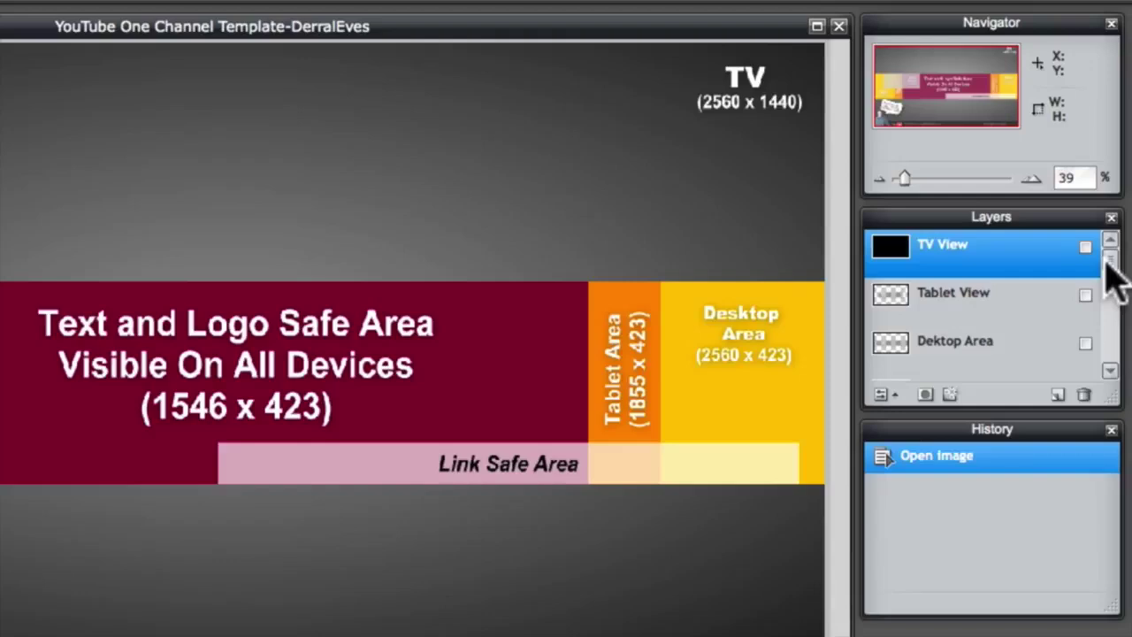
Turn off the YOUTUBE GUIDES layer so the 2560x1440 canvas shows transparency
{"action": "left_click_drag", "start_coordinate": [1111, 265], "coordinate": [1103, 361]}
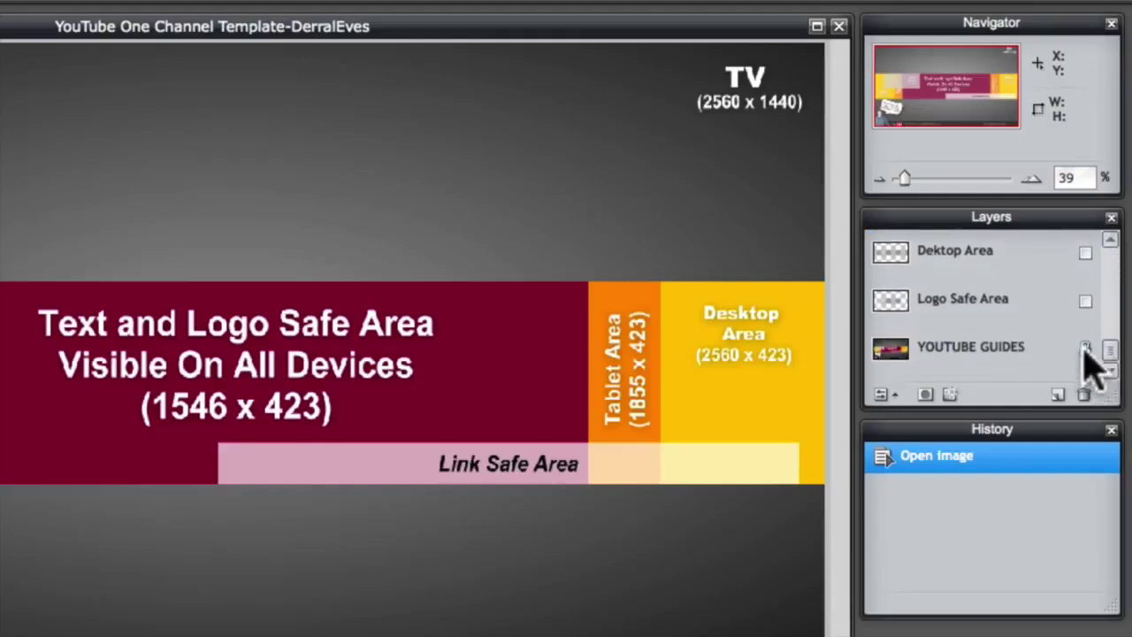
{"action": "left_click", "coordinate": [1085, 348]}
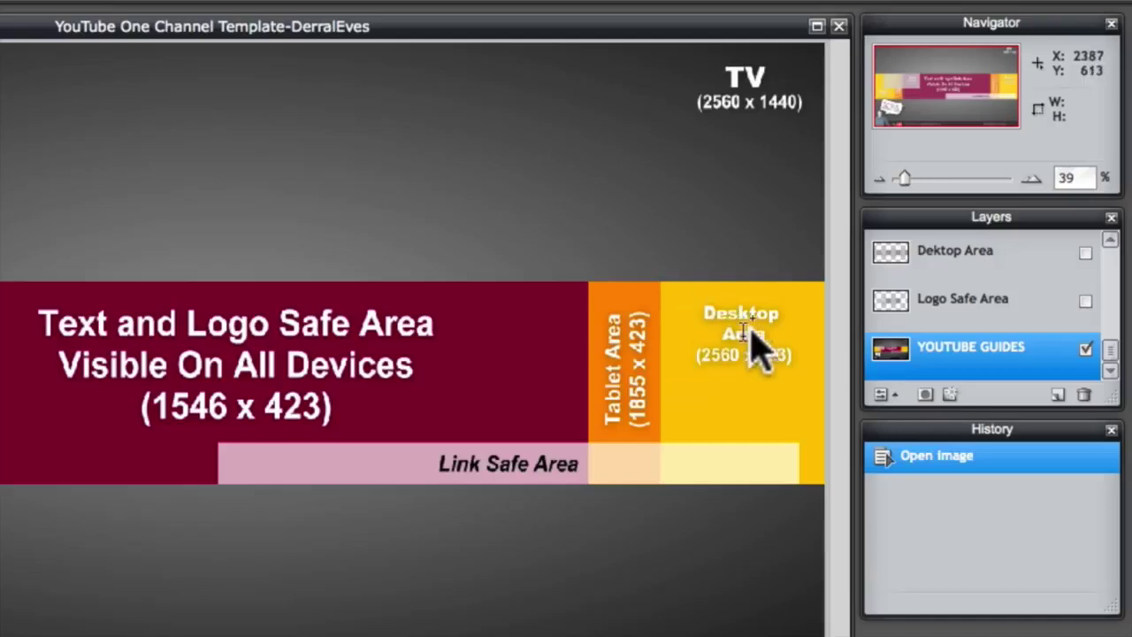
{"action": "left_click", "coordinate": [1085, 349]}
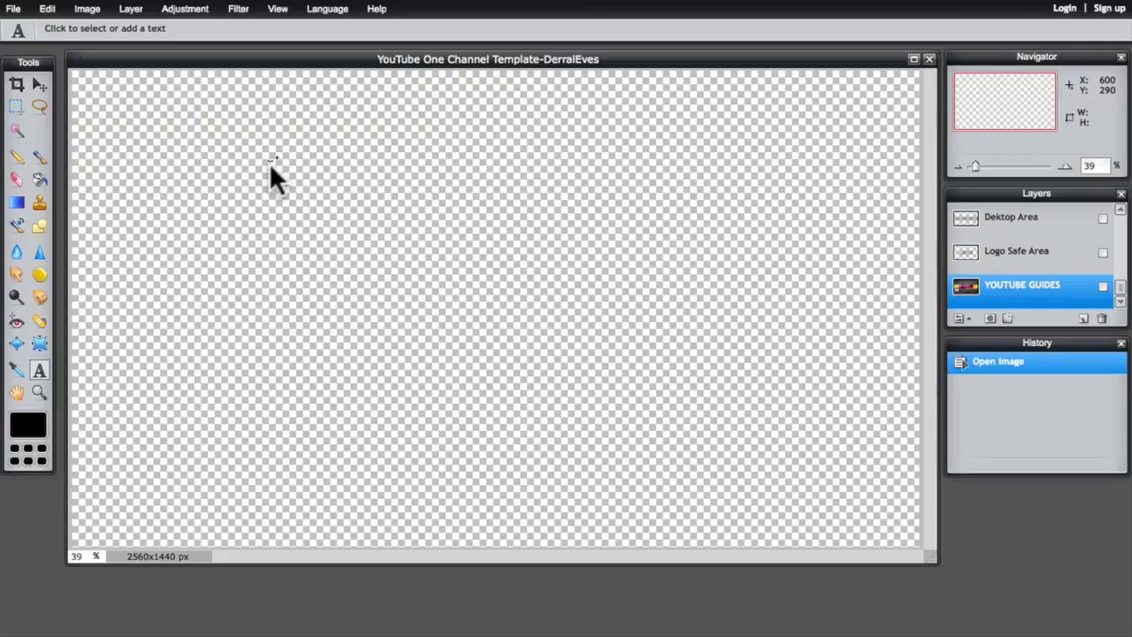
Add the Snowboard photo from the Desktop as a new layer, Layer 5
{"action": "left_click", "coordinate": [130, 9]}
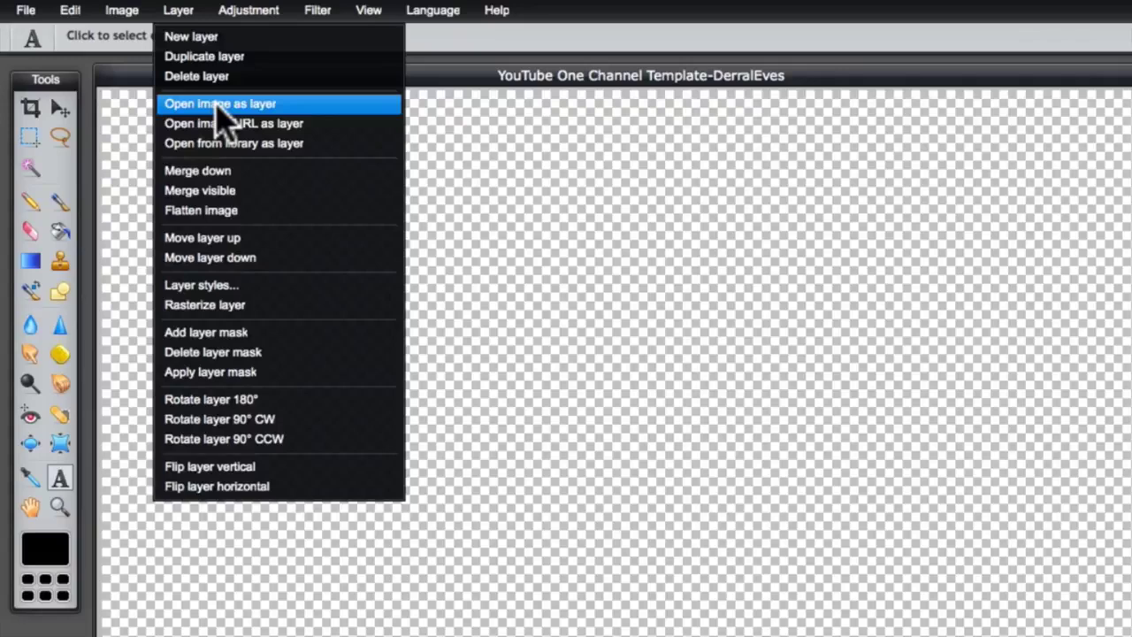
{"action": "left_click", "coordinate": [216, 105]}
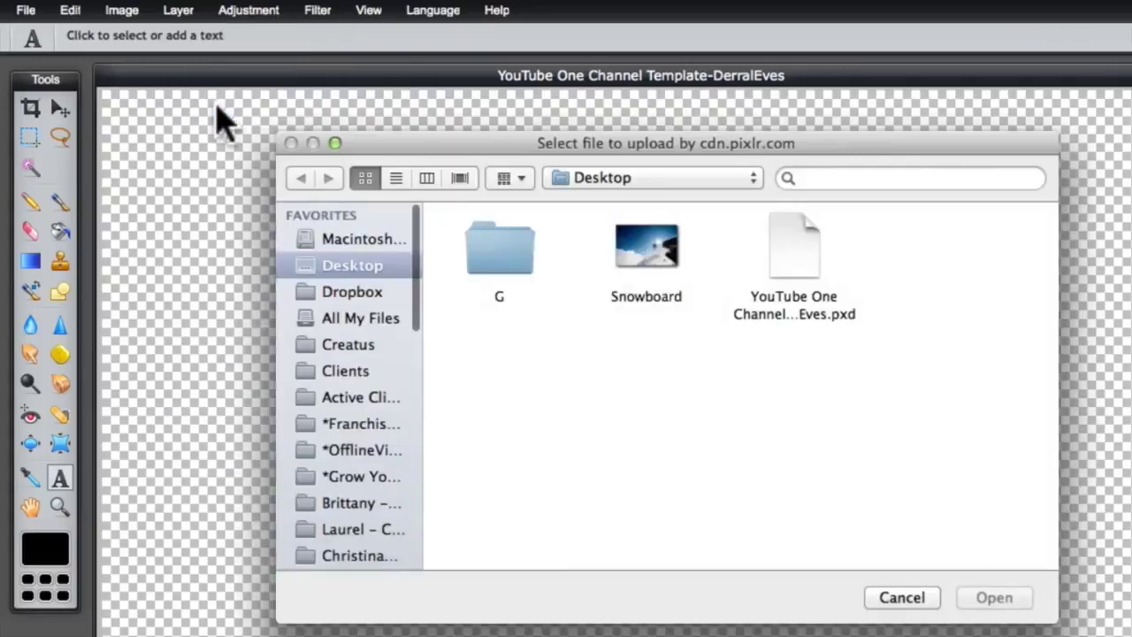
{"action": "left_click", "coordinate": [646, 257]}
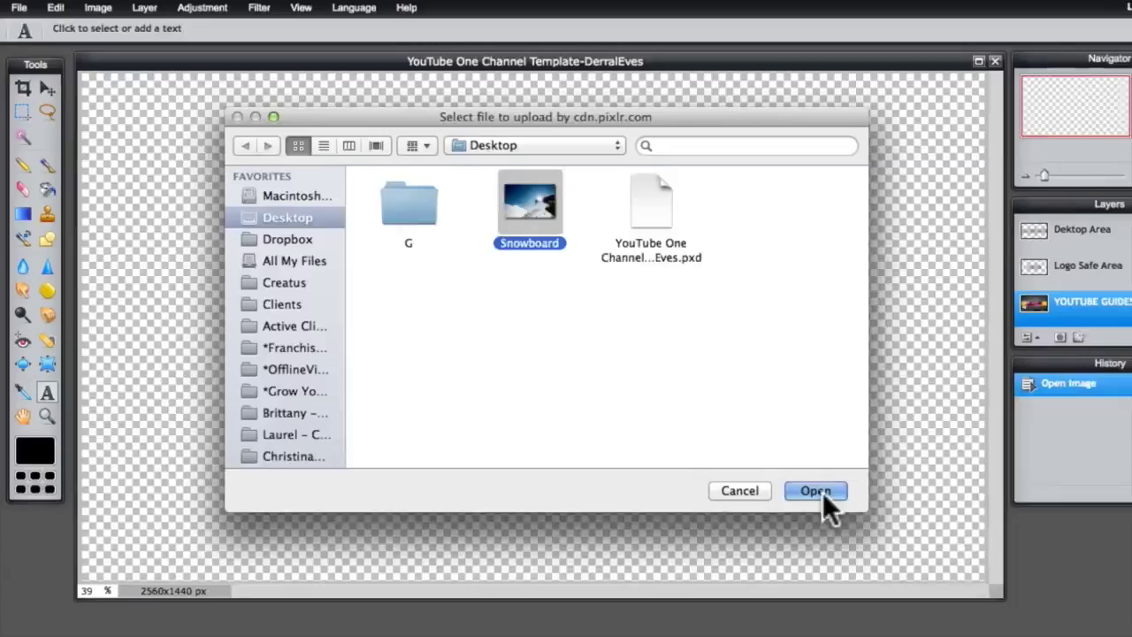
{"action": "left_click", "coordinate": [994, 597]}
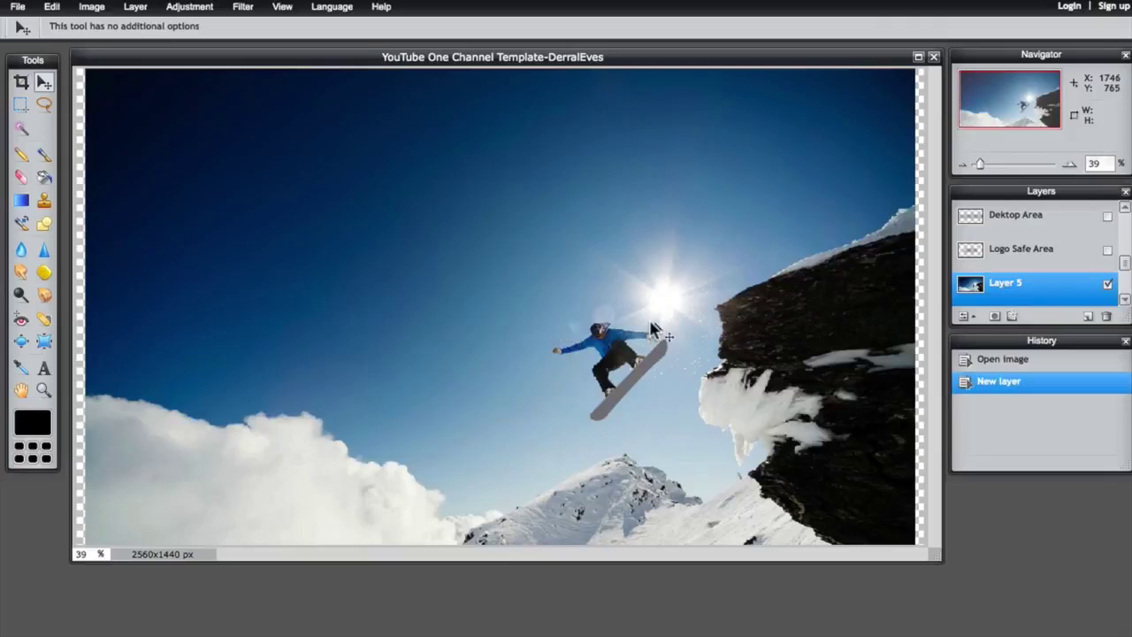
Show the Logo Safe Area overlay and shift the snowboard photo slightly right
{"action": "left_click", "coordinate": [1102, 254]}
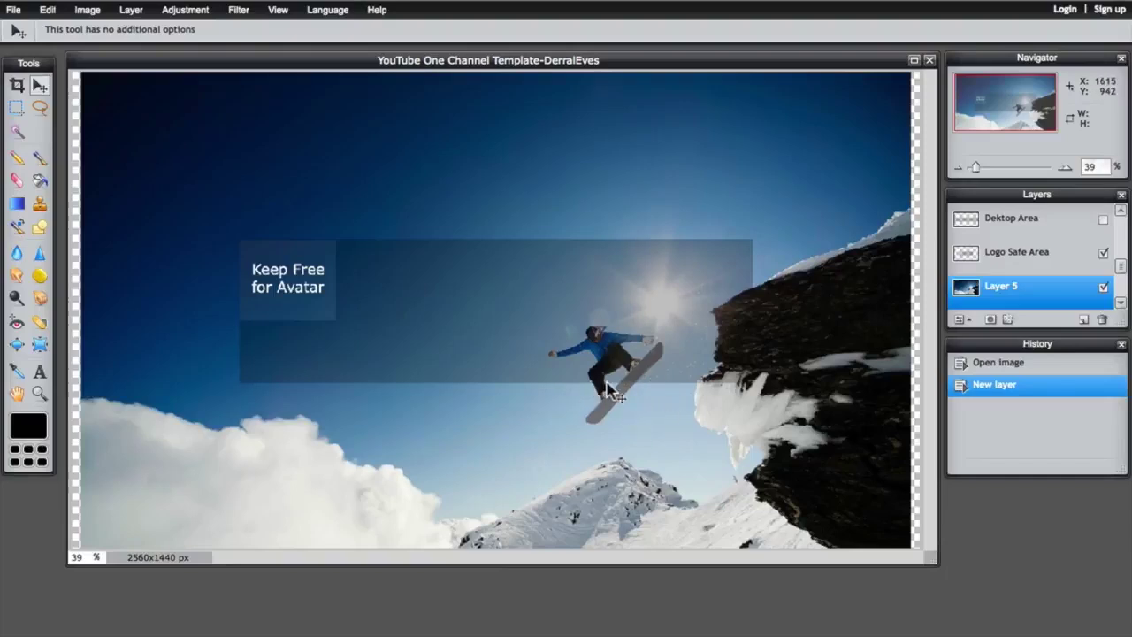
{"action": "left_click", "coordinate": [44, 87]}
{"action": "left_click_drag", "start_coordinate": [811, 324], "coordinate": [823, 274]}
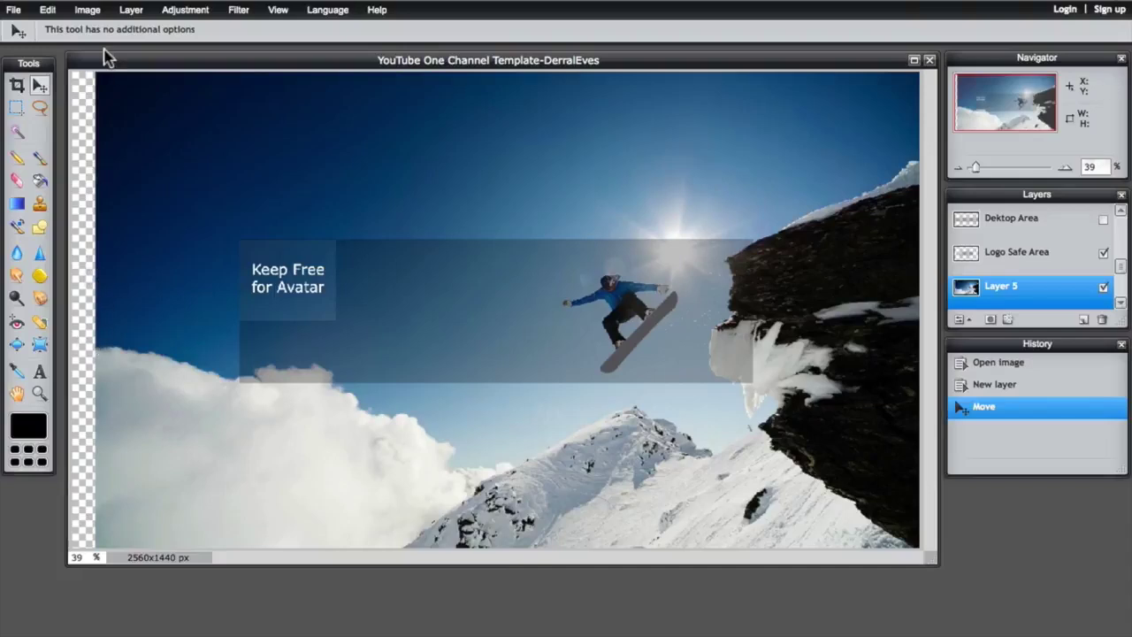
Free-transform the snowboard photo larger toward the lower left so it covers the full width
{"action": "left_click", "coordinate": [52, 7]}
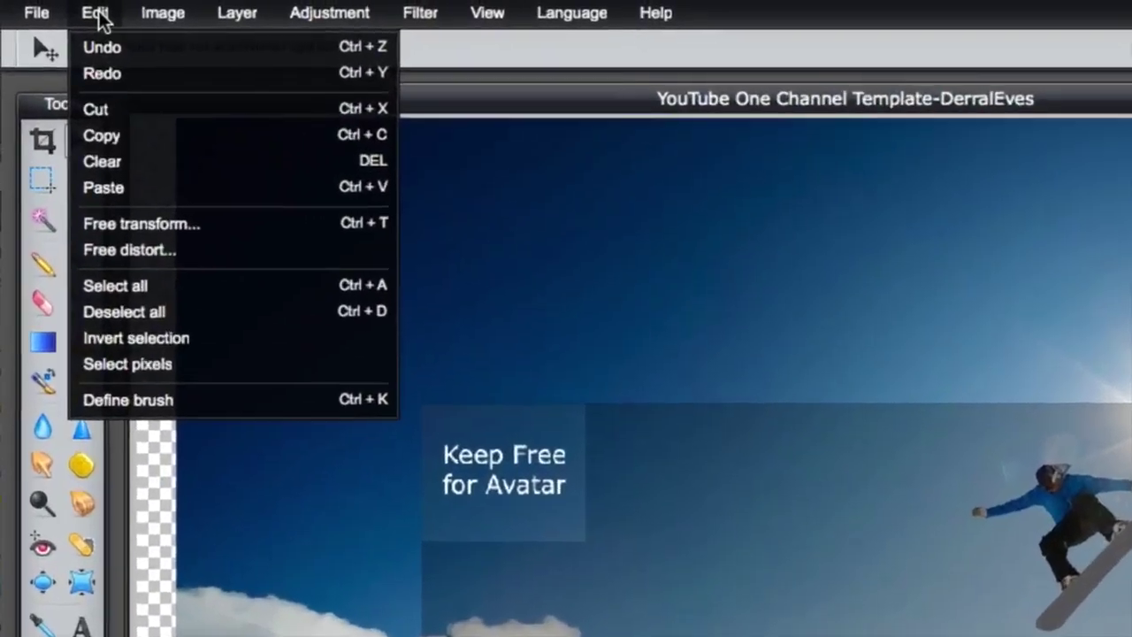
{"action": "left_click", "coordinate": [141, 226]}
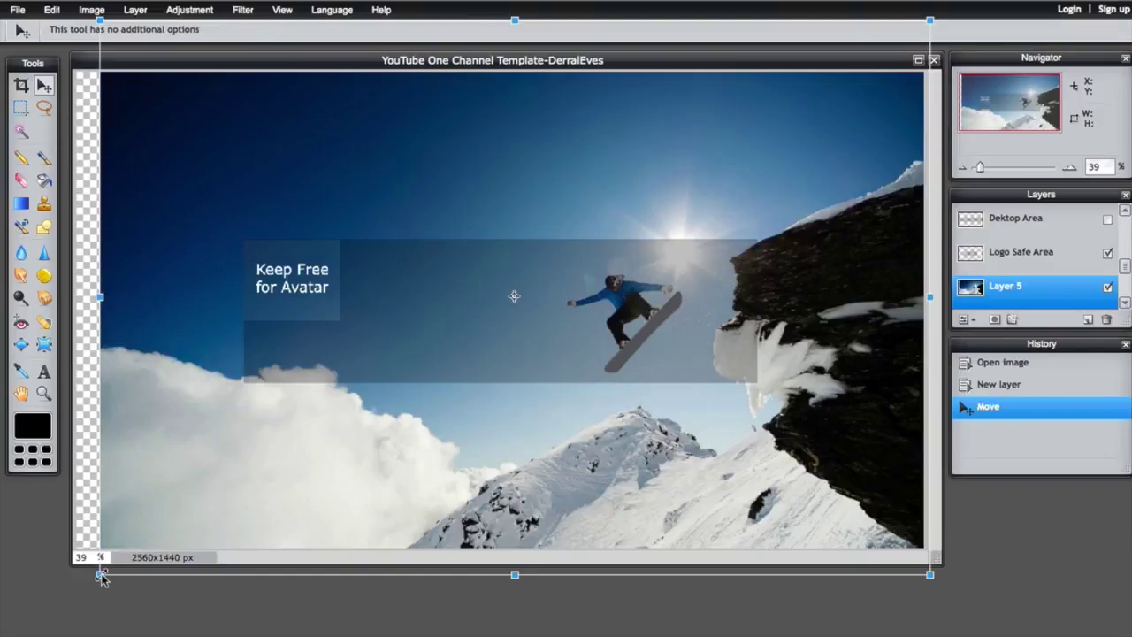
{"action": "left_click_drag", "start_coordinate": [100, 576], "coordinate": [63, 598]}
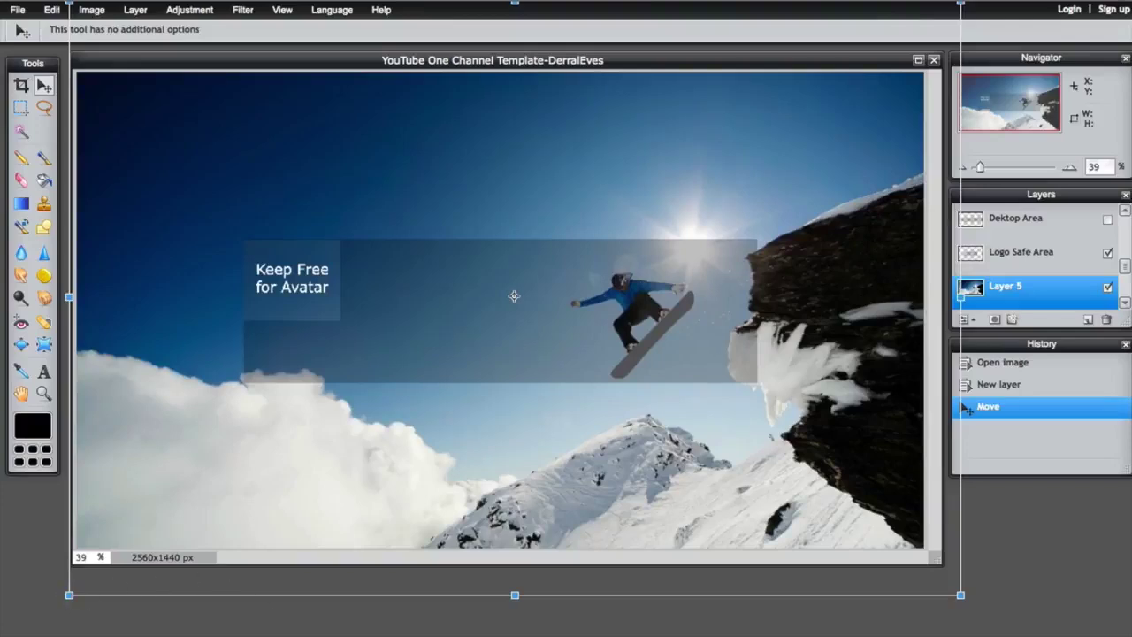
{"action": "key", "text": "Return"}
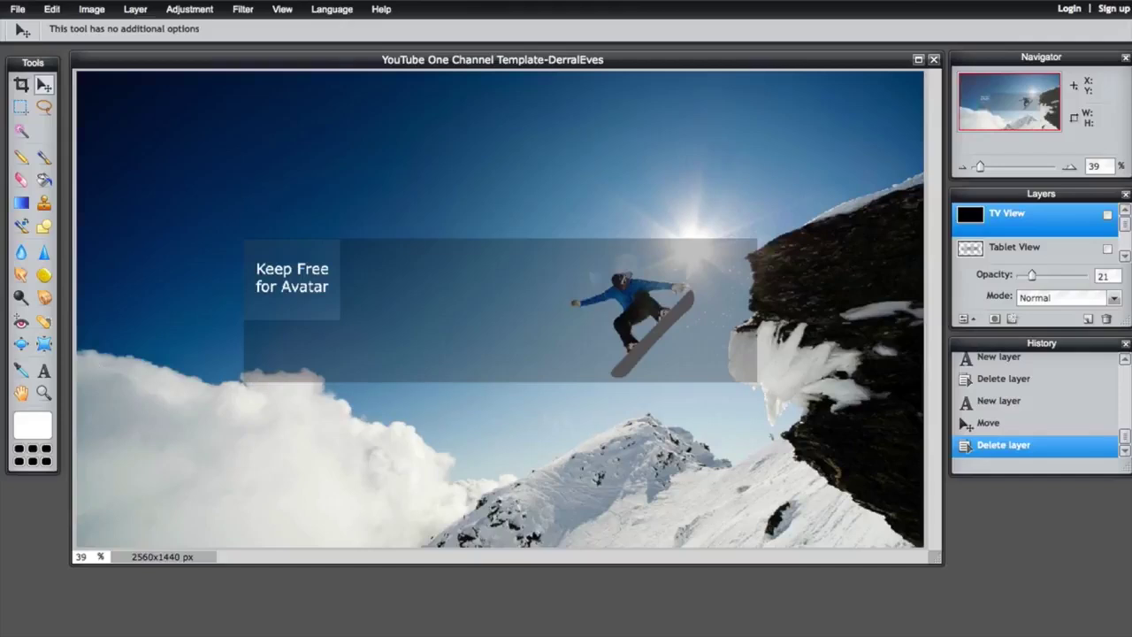
Add the text 'SnowBoarding.tv' on the banner in Verdana at size 94
{"action": "left_click", "coordinate": [43, 370]}
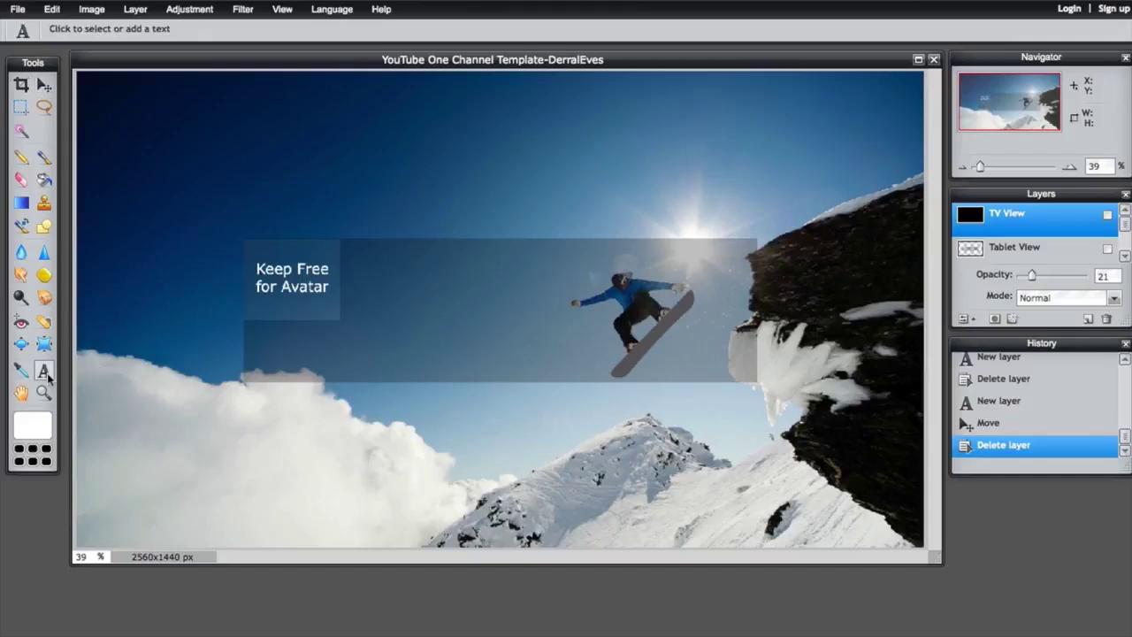
{"action": "left_click", "coordinate": [356, 355]}
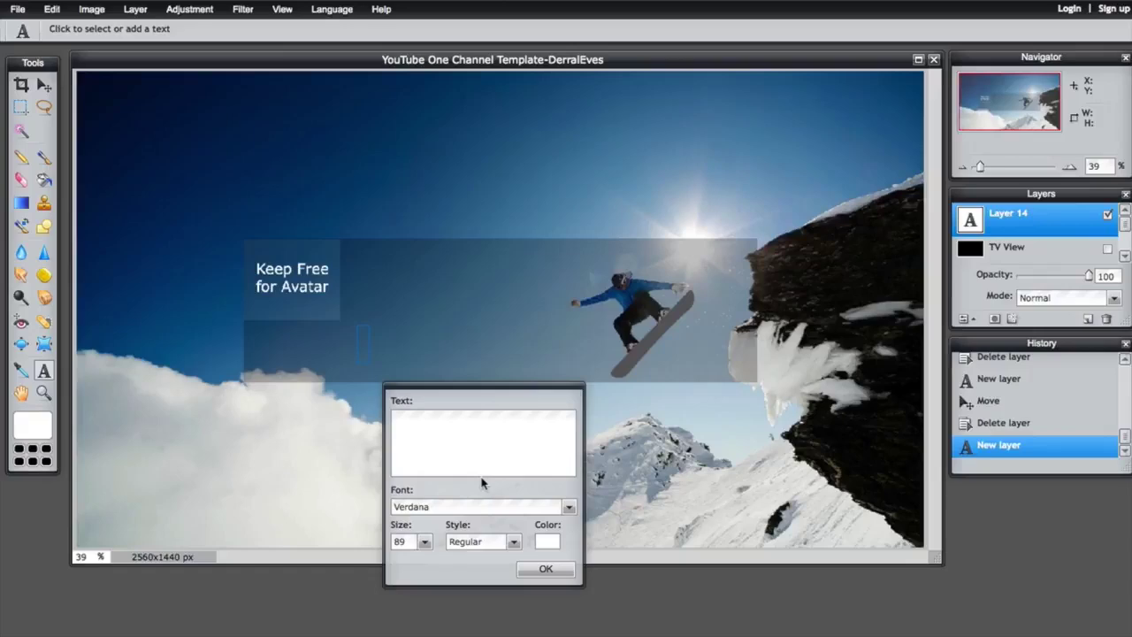
{"action": "type", "text": "SnowBoarding.tv"}
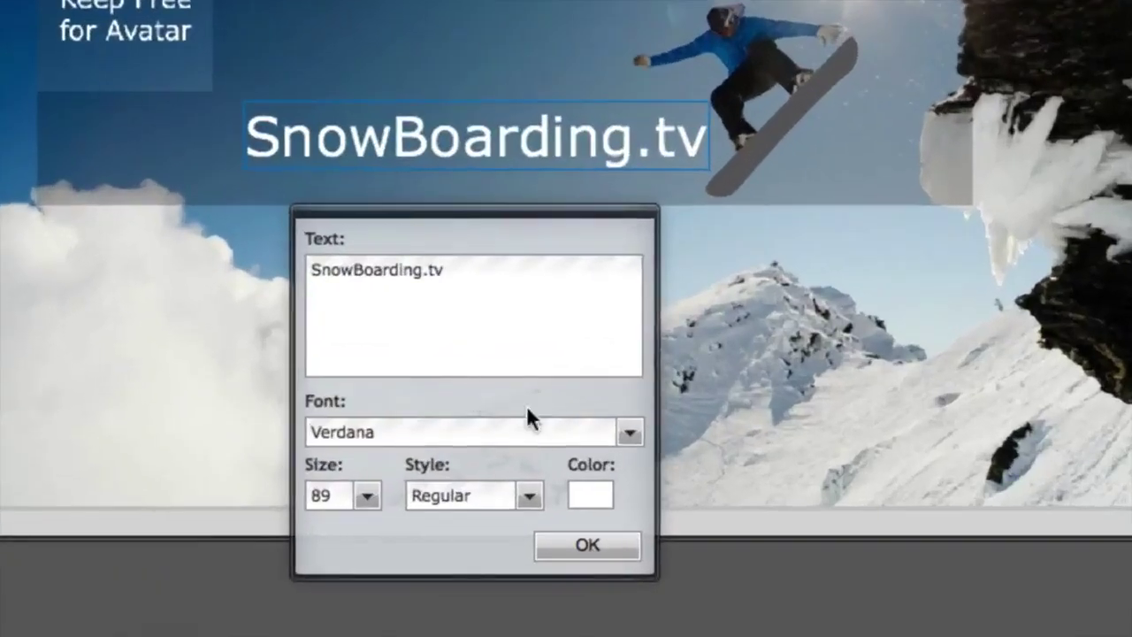
{"action": "left_click", "coordinate": [629, 433]}
{"action": "left_click_drag", "start_coordinate": [631, 492], "coordinate": [628, 465]}
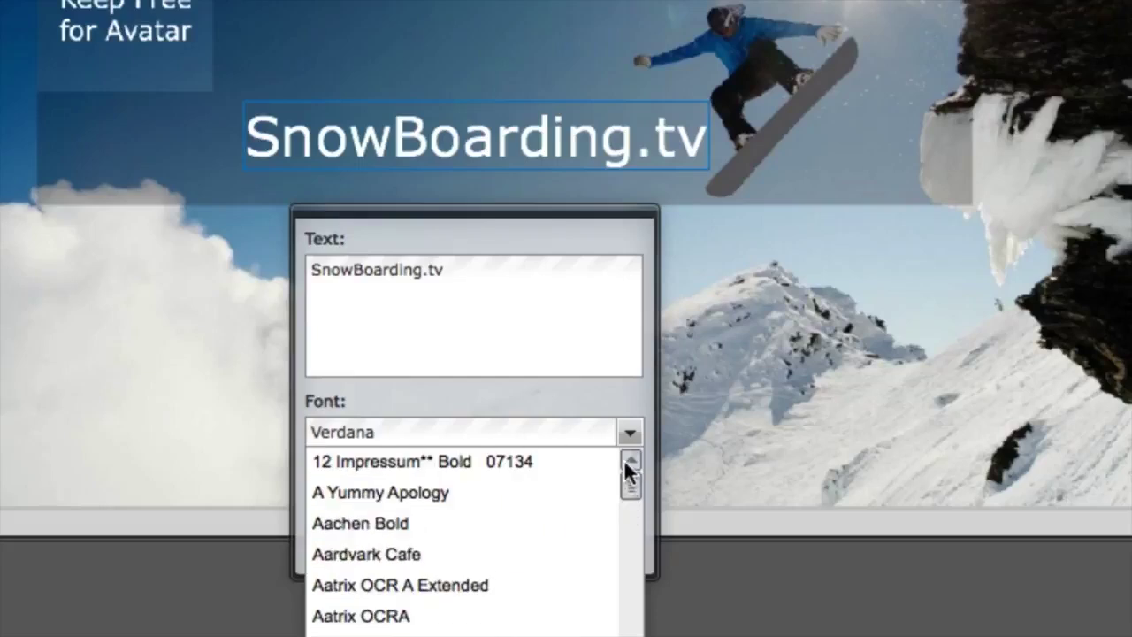
{"action": "left_click", "coordinate": [571, 407]}
{"action": "left_click", "coordinate": [366, 496]}
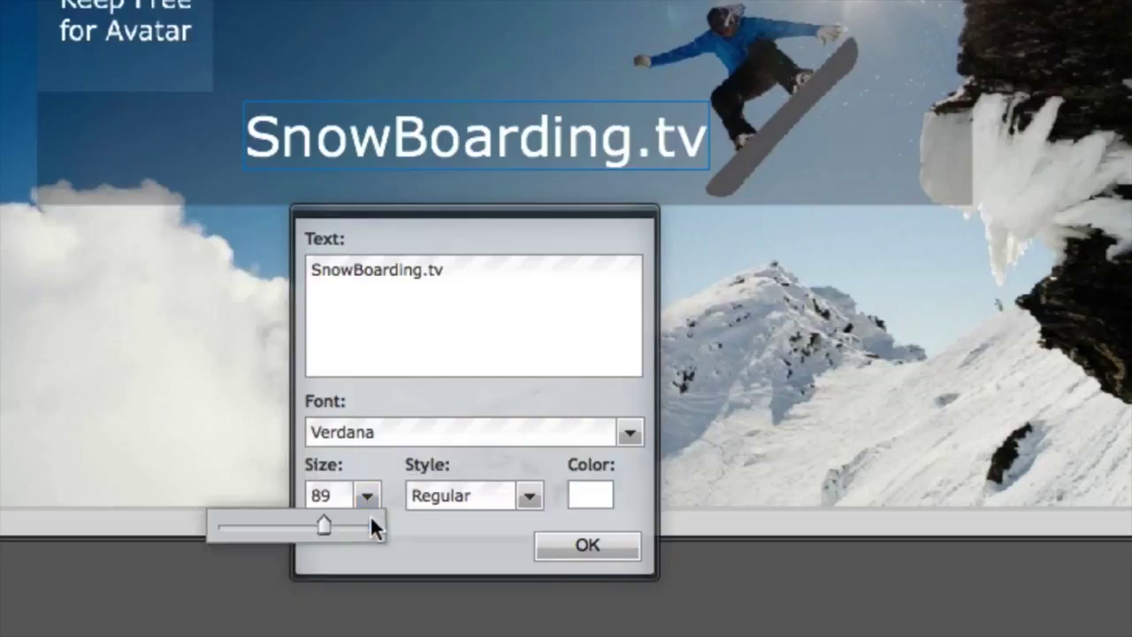
{"action": "left_click_drag", "start_coordinate": [324, 525], "coordinate": [328, 526]}
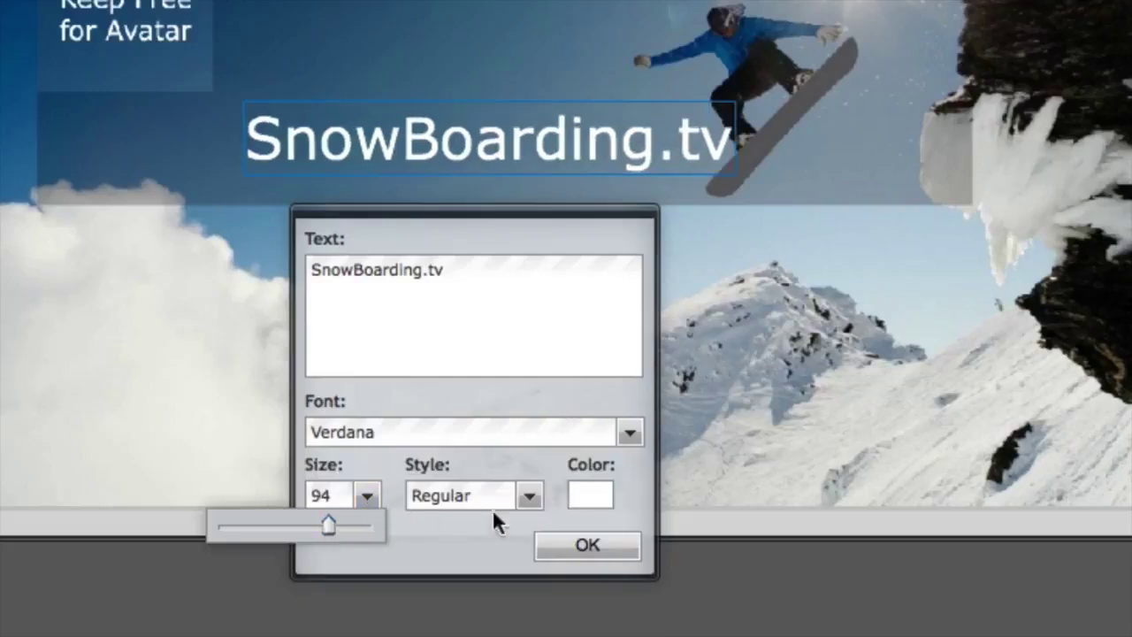
Make the SnowBoarding.tv title bold italic in white and confirm the text settings
{"action": "left_click", "coordinate": [528, 495]}
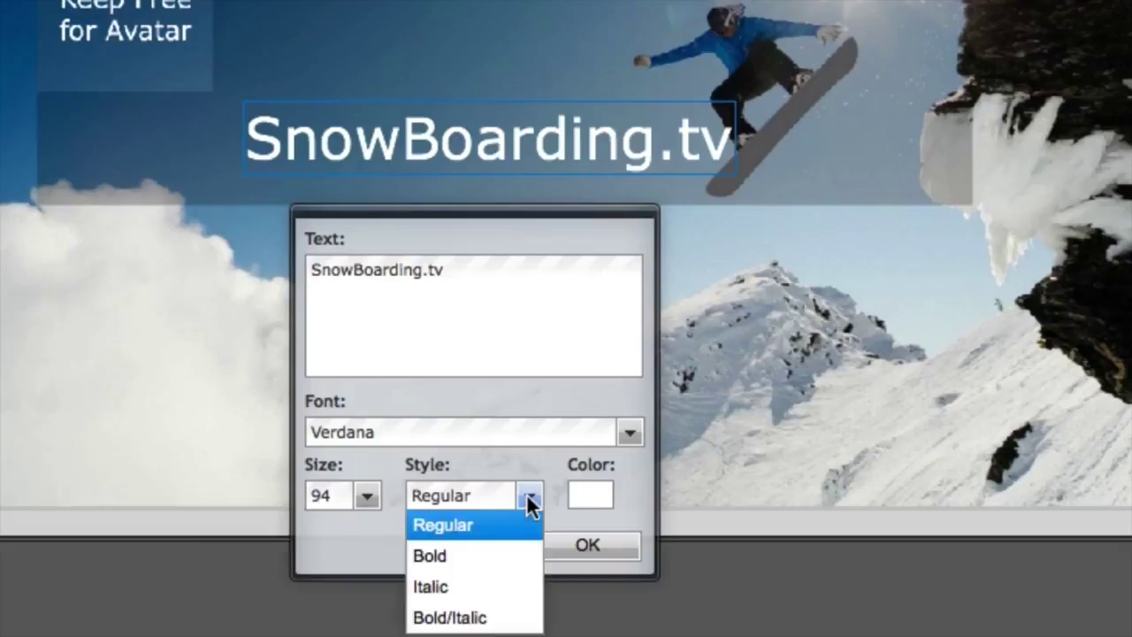
{"action": "left_click", "coordinate": [491, 617]}
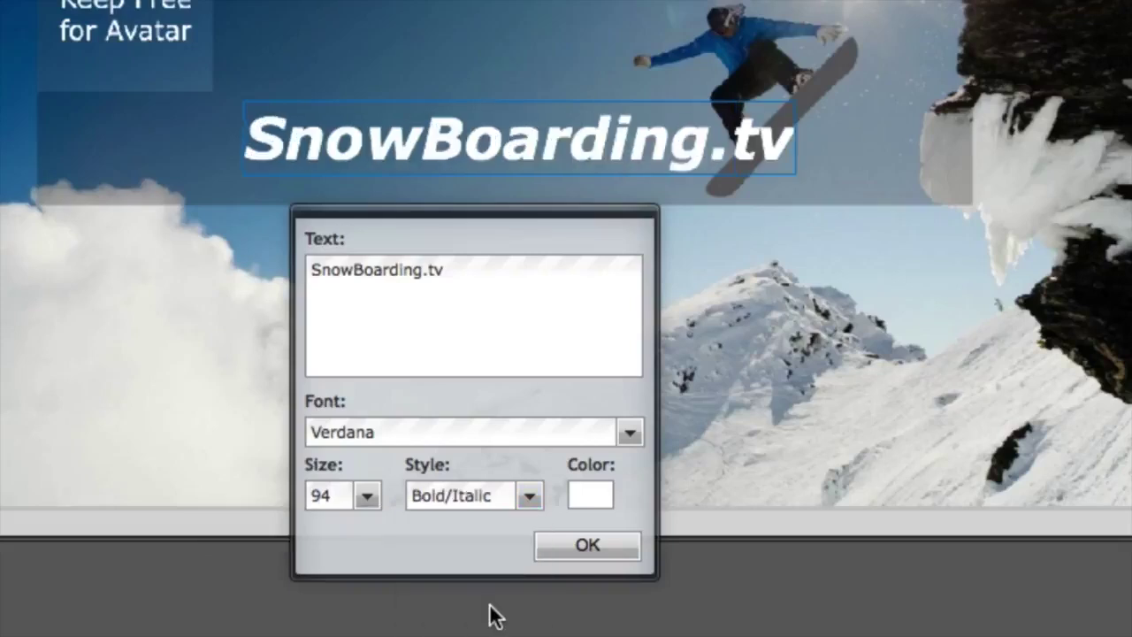
{"action": "left_click", "coordinate": [589, 497]}
{"action": "left_click", "coordinate": [851, 351]}
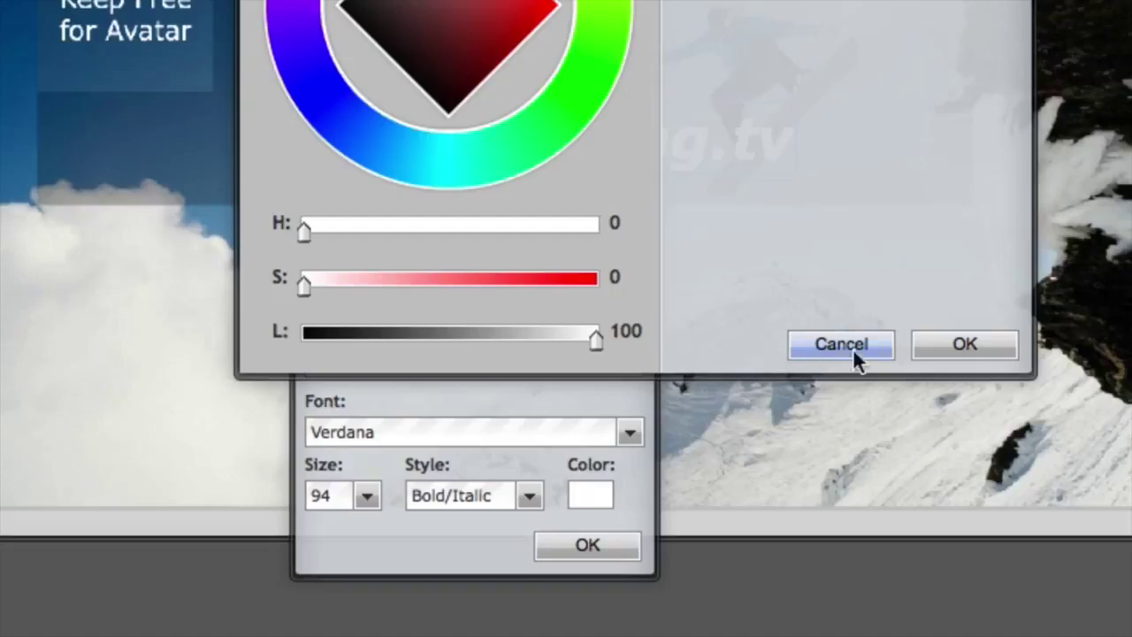
{"action": "left_click", "coordinate": [983, 345]}
{"action": "left_click", "coordinate": [591, 541]}
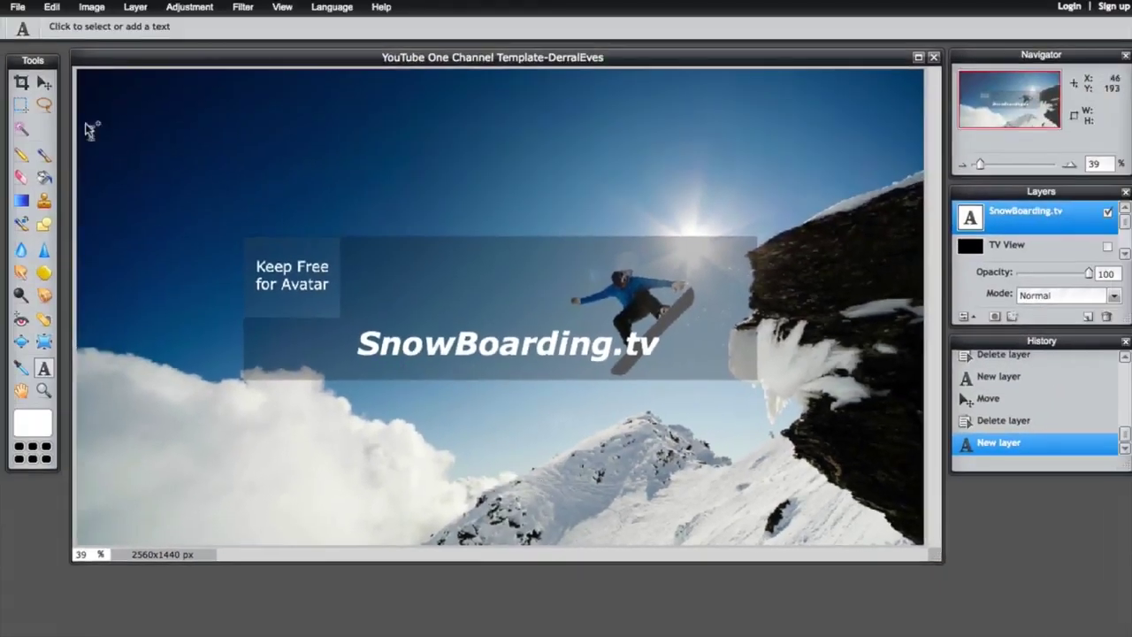
Move the SnowBoarding.tv title slightly left within the dark band
{"action": "left_click", "coordinate": [43, 83]}
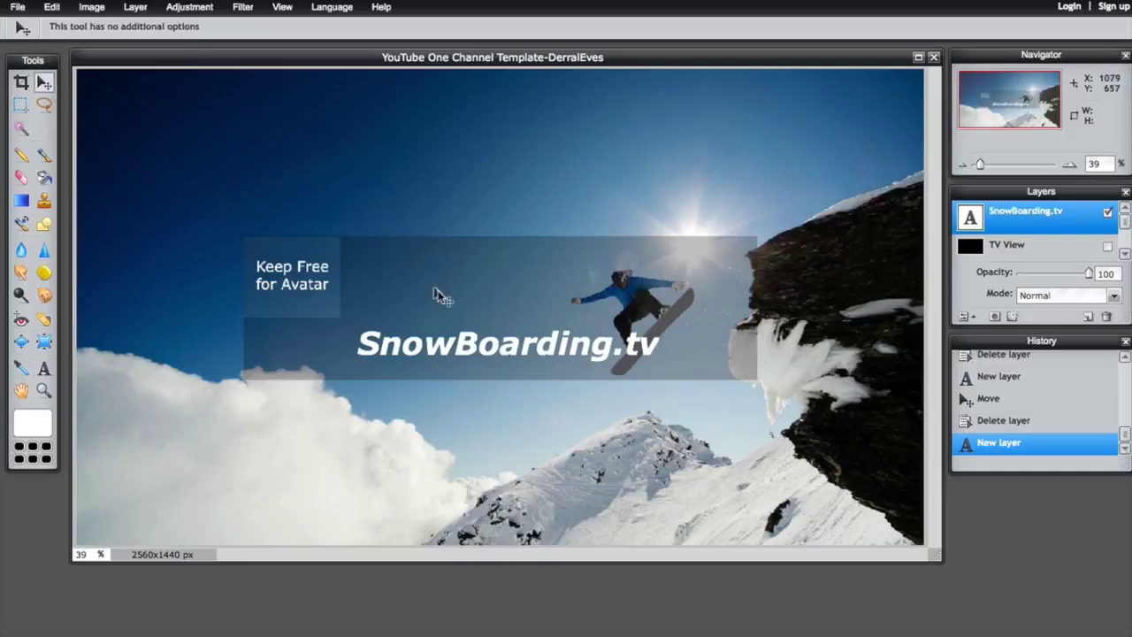
{"action": "left_click_drag", "start_coordinate": [458, 346], "coordinate": [388, 353]}
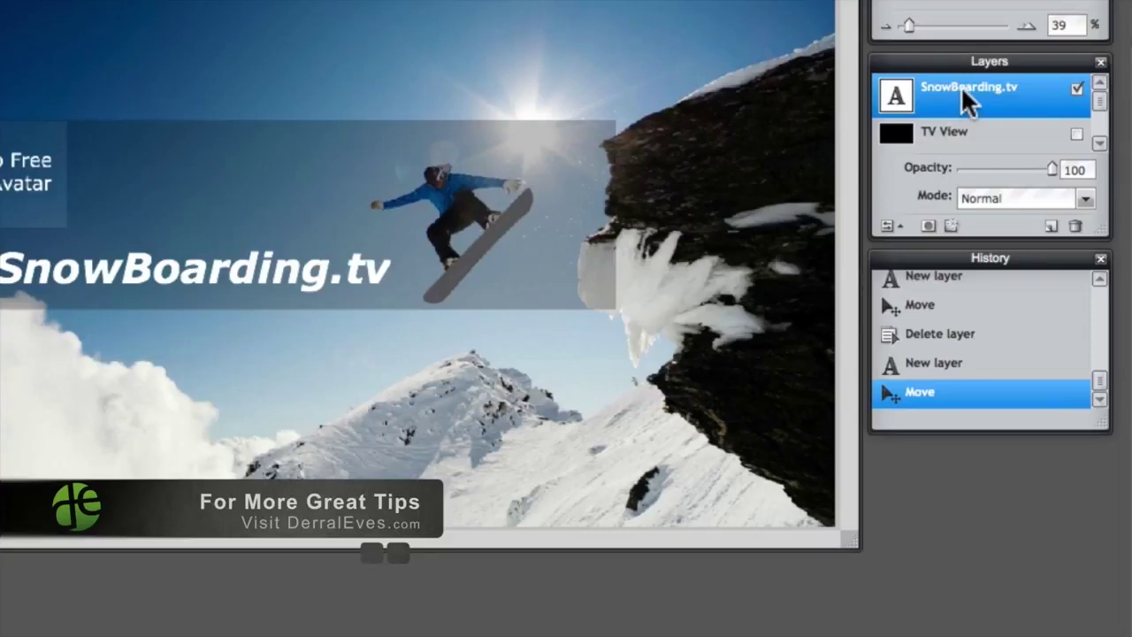
Give the title a drop shadow with its opacity lowered to 16
{"action": "left_click", "coordinate": [949, 225]}
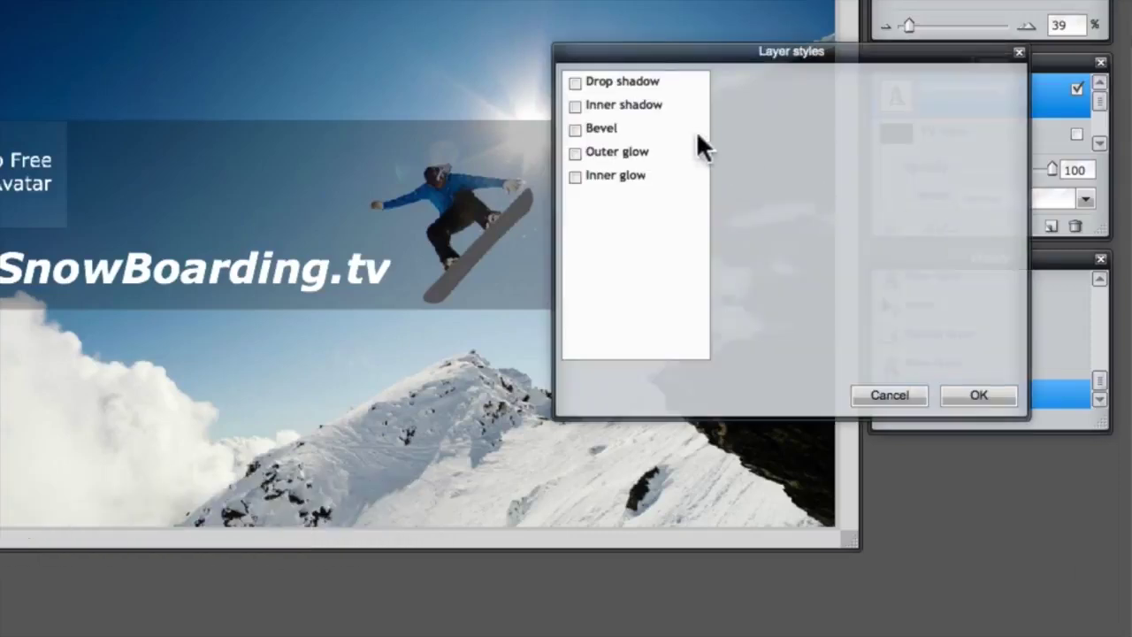
{"action": "left_click", "coordinate": [650, 84]}
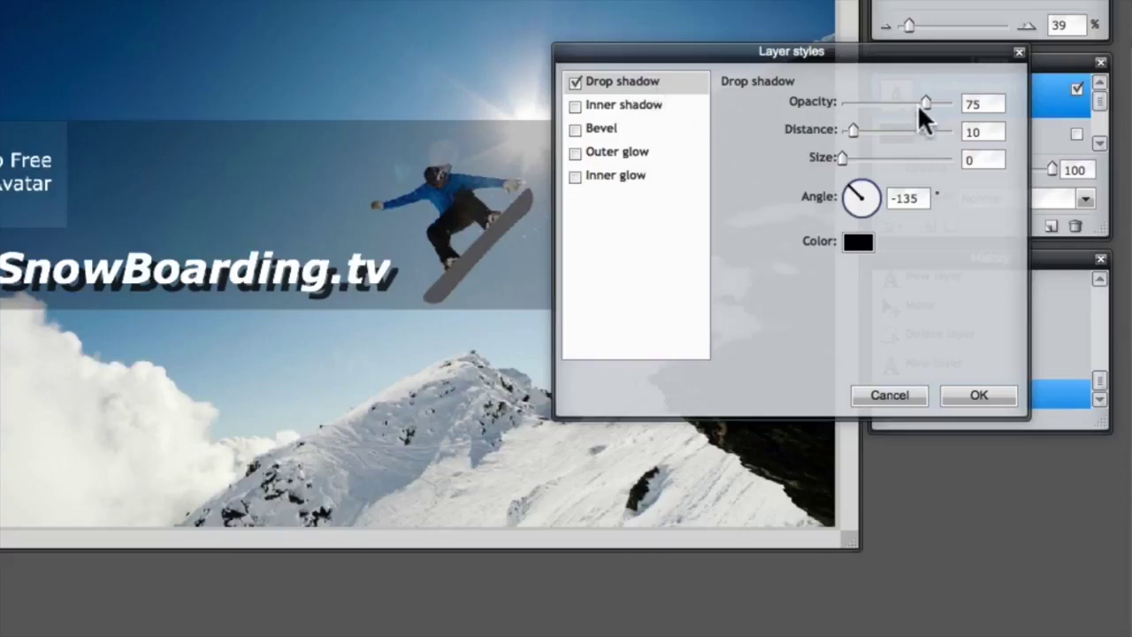
{"action": "left_click_drag", "start_coordinate": [924, 103], "coordinate": [856, 101]}
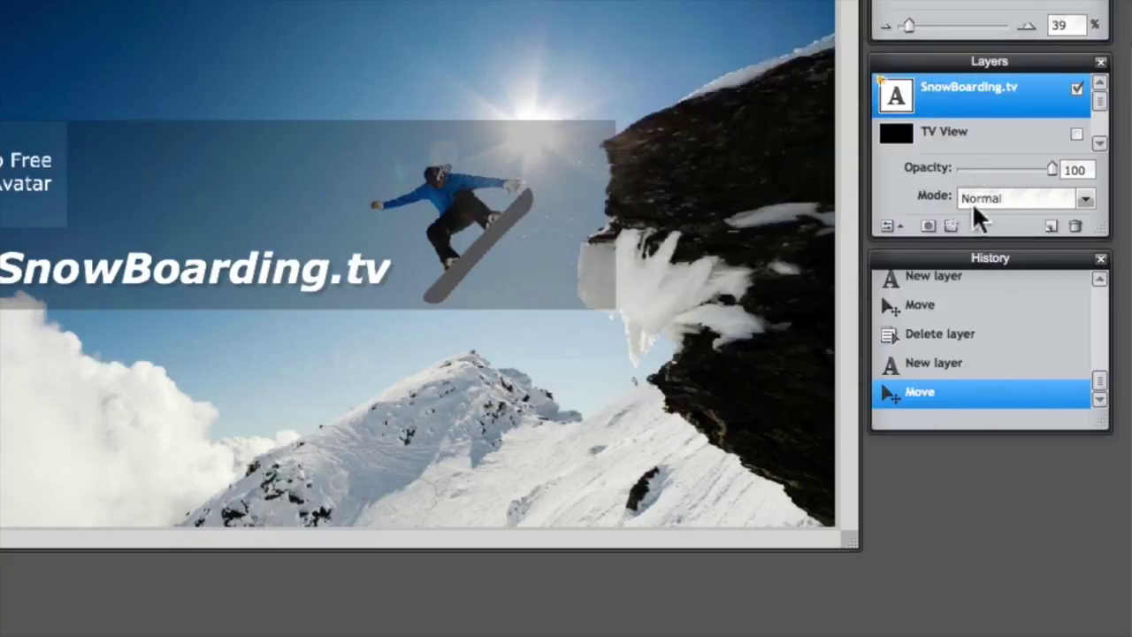
Set the title layer's blend mode to Overlay
{"action": "left_click", "coordinate": [1084, 200]}
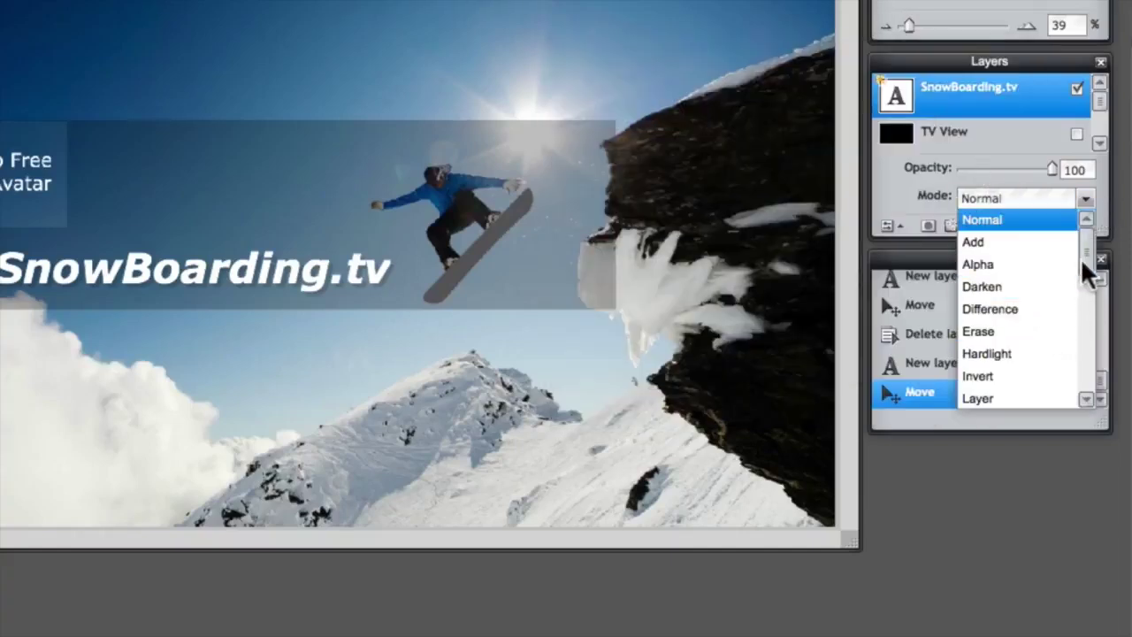
{"action": "left_click_drag", "start_coordinate": [1088, 258], "coordinate": [1081, 390]}
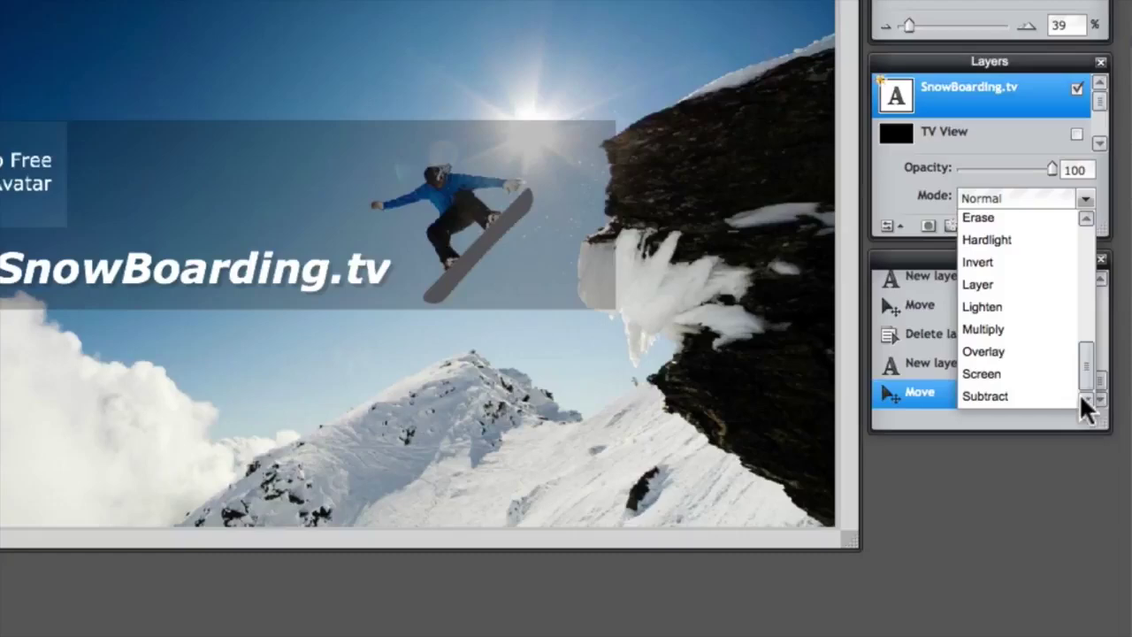
{"action": "left_click", "coordinate": [1024, 350]}
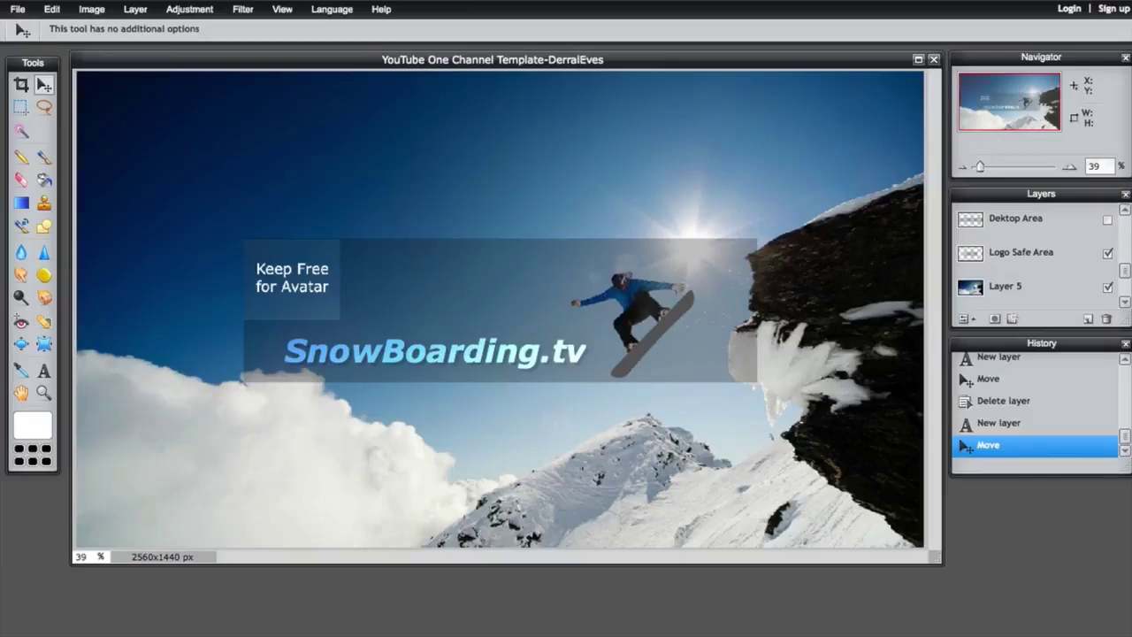
Hide the Logo Safe Area guide, leaving the Dektop Area and Tablet View guides off
{"action": "left_click", "coordinate": [1108, 255]}
{"action": "left_click", "coordinate": [1108, 221]}
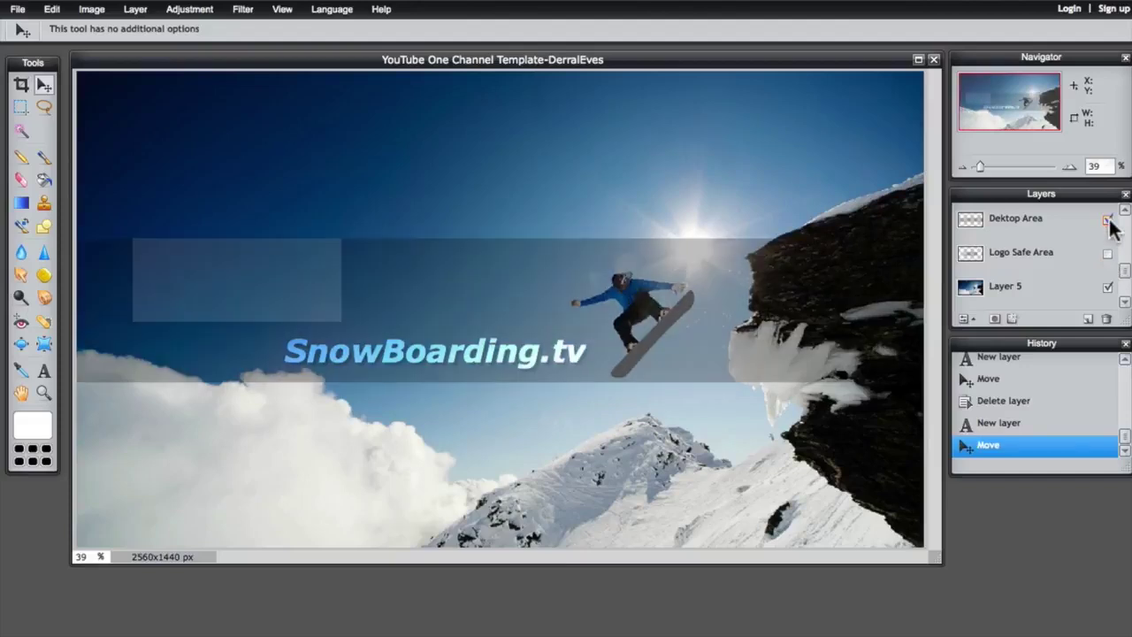
{"action": "left_click", "coordinate": [1107, 221]}
{"action": "scroll", "coordinate": [1124, 214], "scroll_direction": "up", "scroll_amount": 2}
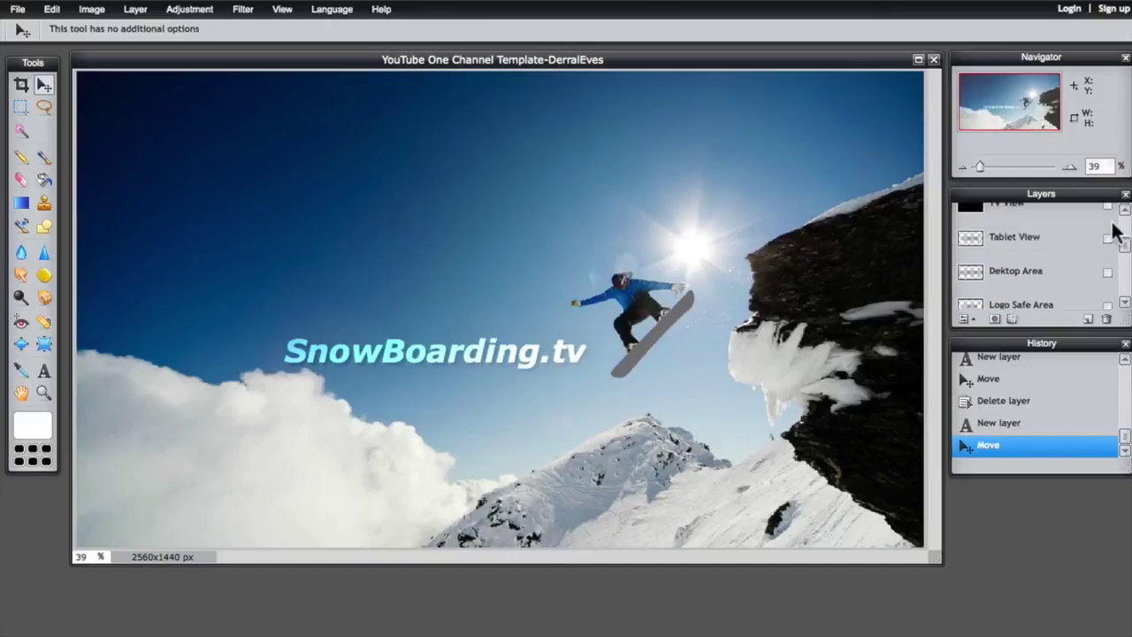
{"action": "left_click", "coordinate": [1107, 238]}
{"action": "left_click", "coordinate": [1107, 239]}
{"action": "scroll", "coordinate": [1129, 215], "scroll_direction": "up", "scroll_amount": 1}
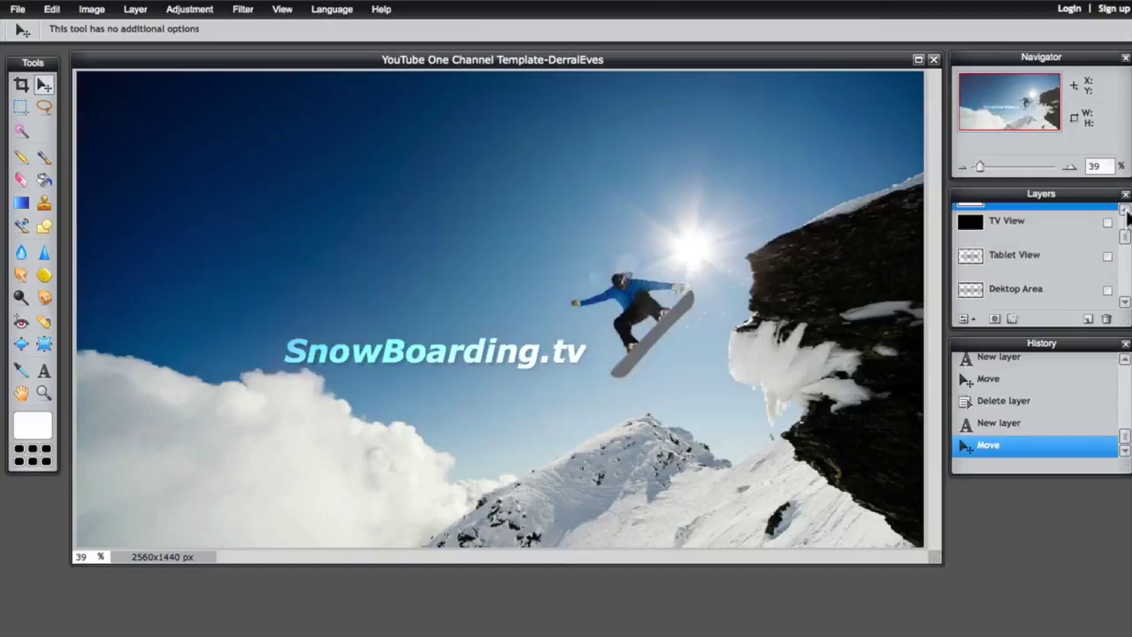
Save the banner as a JPEG instead of PXD, quality raised from 80 to 100, to the Desktop
{"action": "left_click", "coordinate": [28, 11]}
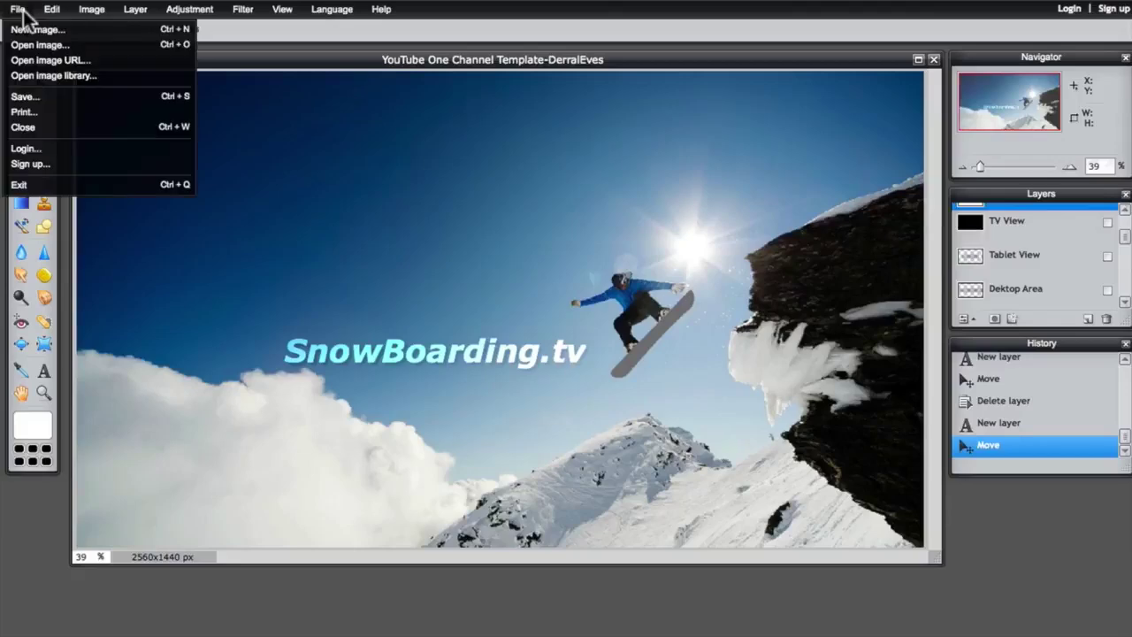
{"action": "left_click", "coordinate": [58, 98]}
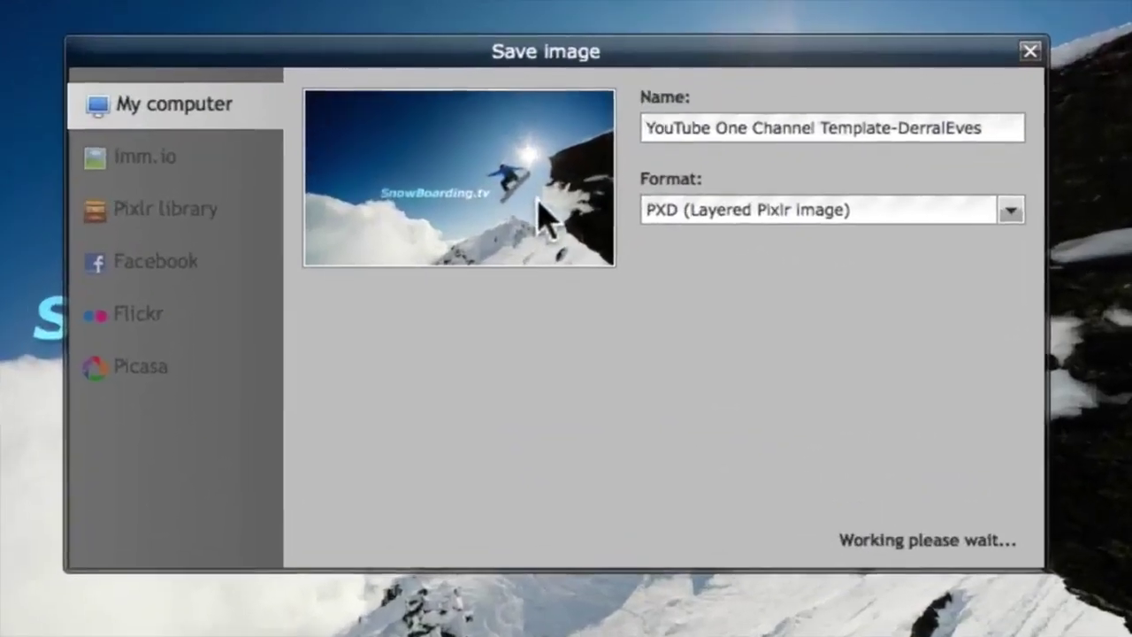
{"action": "left_click", "coordinate": [1018, 207]}
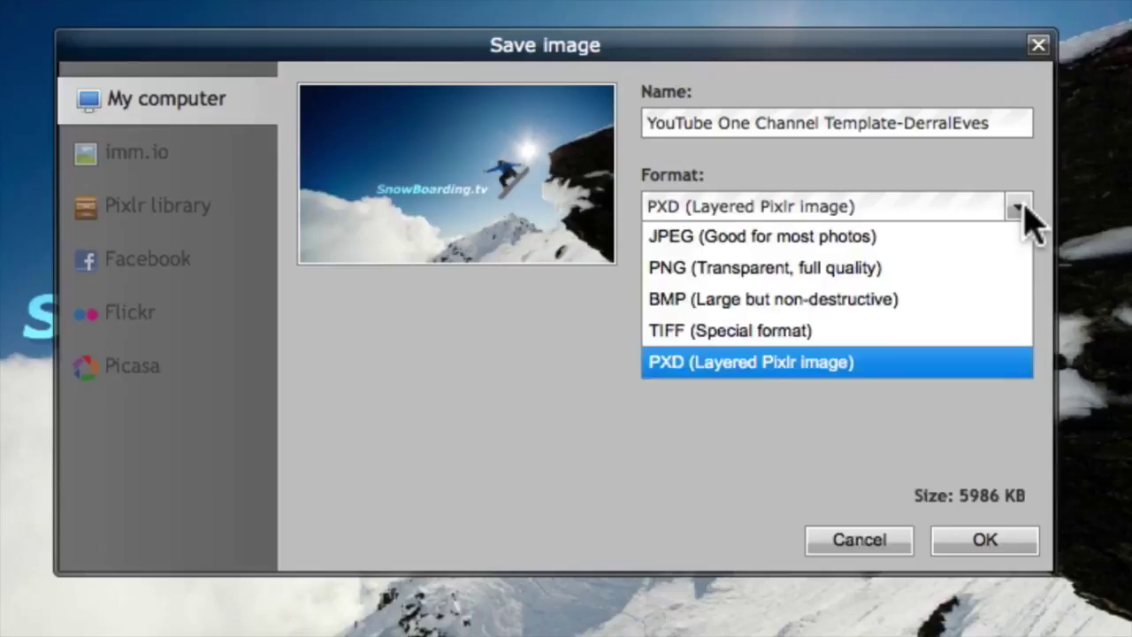
{"action": "left_click", "coordinate": [960, 240]}
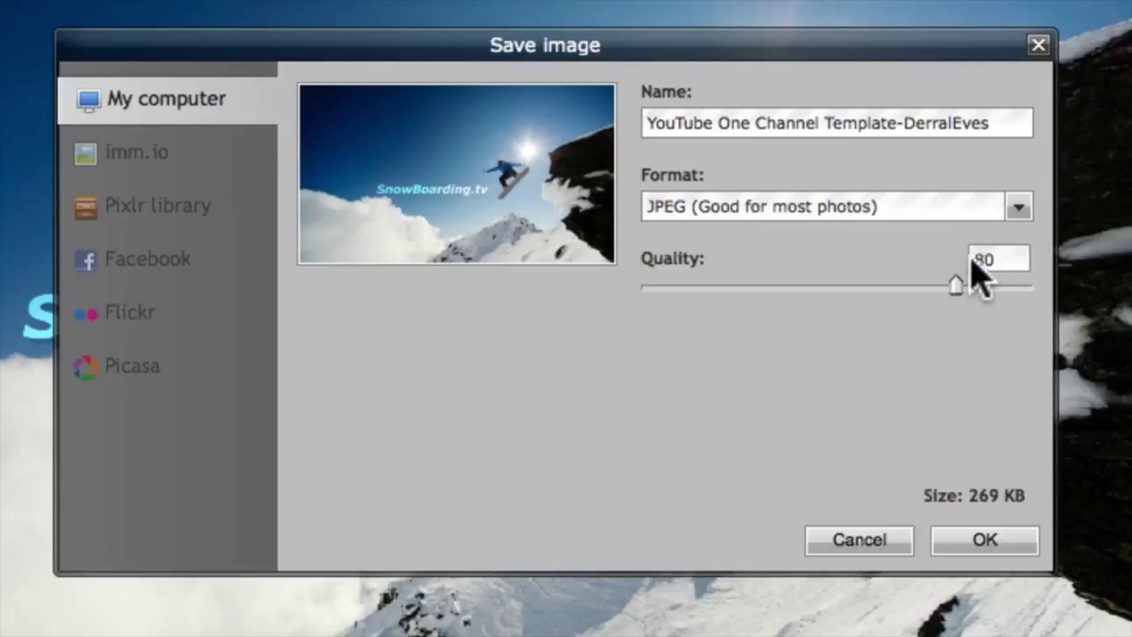
{"action": "left_click_drag", "start_coordinate": [958, 287], "coordinate": [1038, 292]}
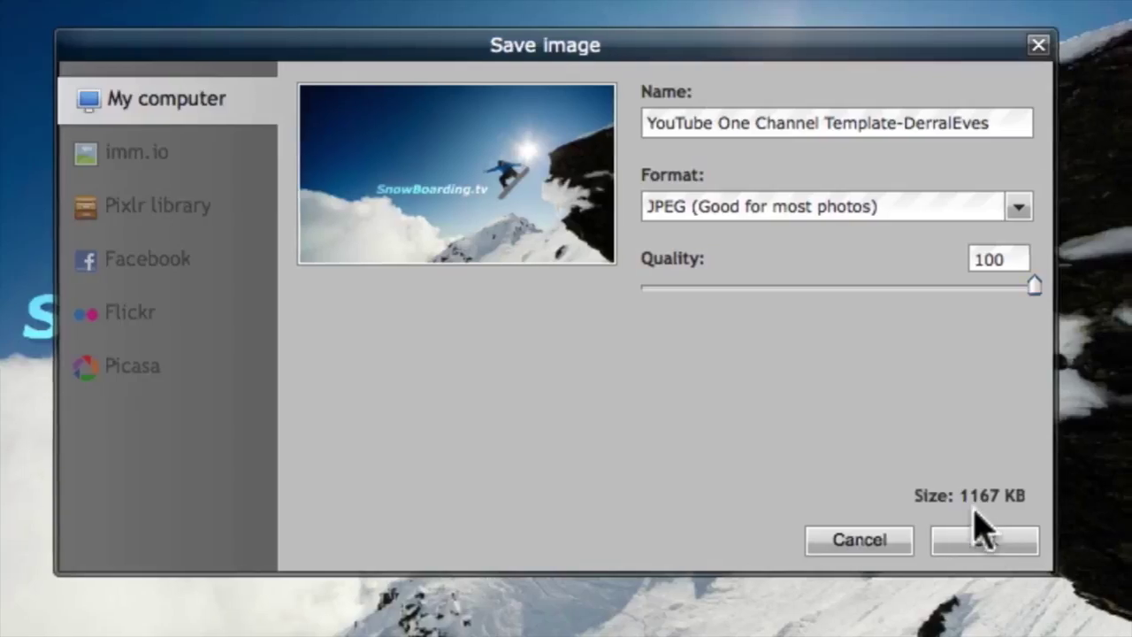
{"action": "left_click", "coordinate": [985, 539]}
{"action": "left_click", "coordinate": [986, 541]}
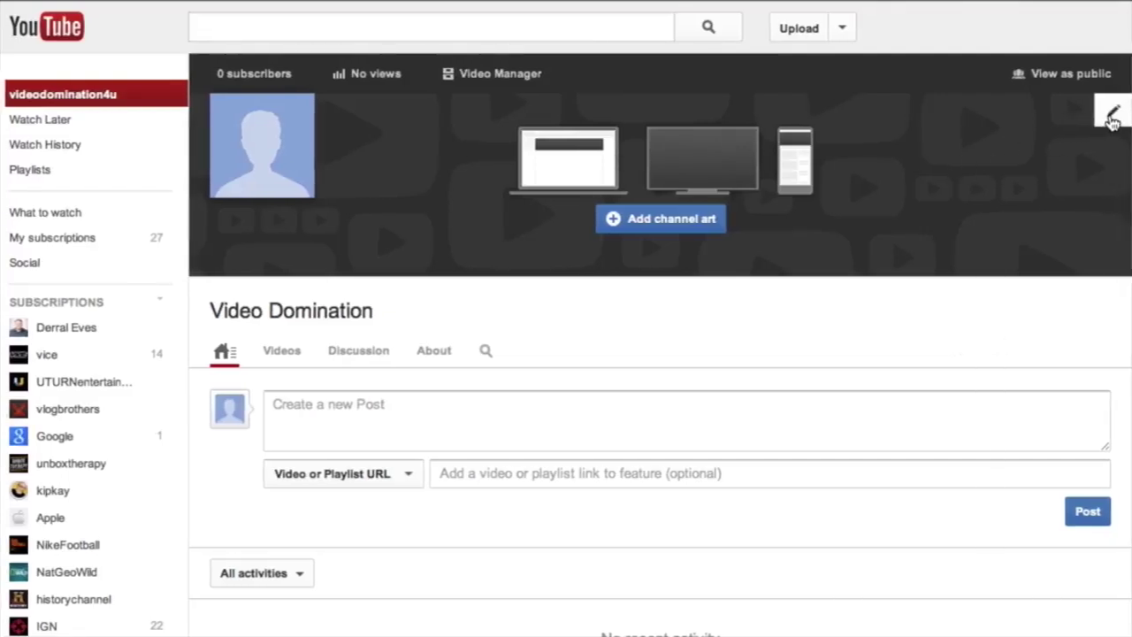
Upload the saved banner JPEG from the computer as new channel art via Edit channel art
{"action": "left_click", "coordinate": [1112, 119]}
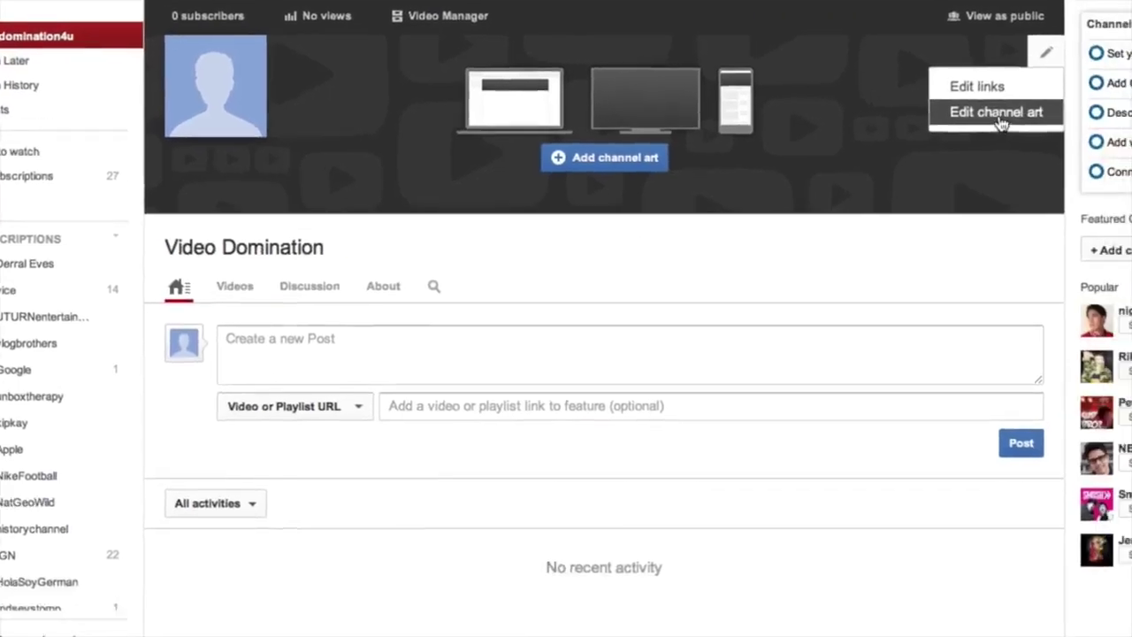
{"action": "left_click", "coordinate": [997, 113]}
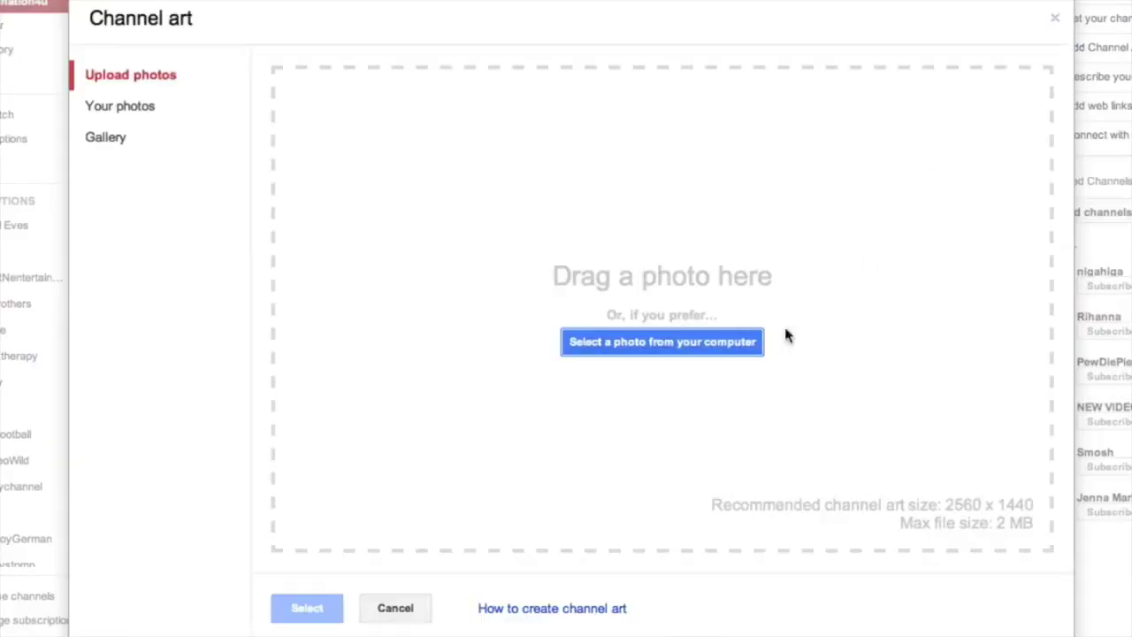
{"action": "left_click", "coordinate": [629, 343]}
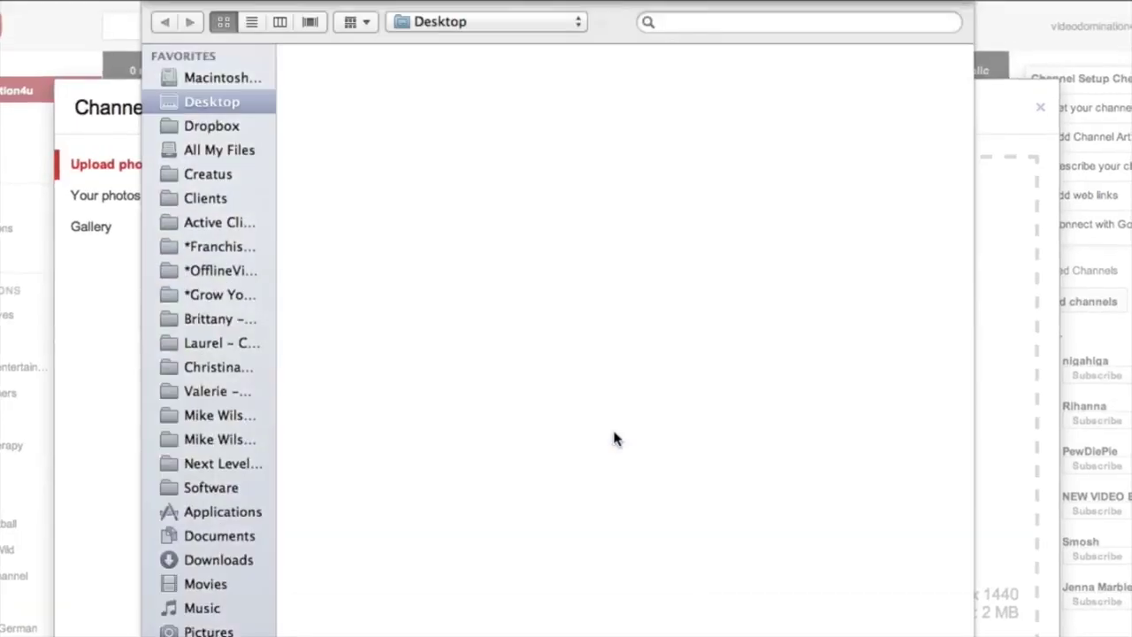
{"action": "left_click", "coordinate": [600, 106]}
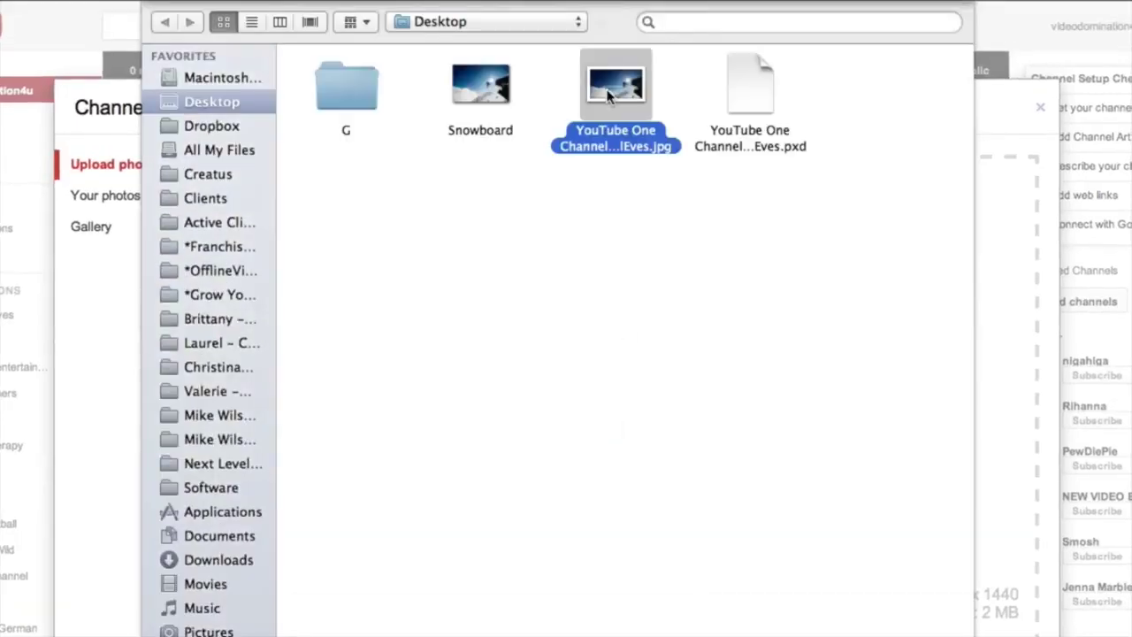
{"action": "left_click", "coordinate": [939, 625]}
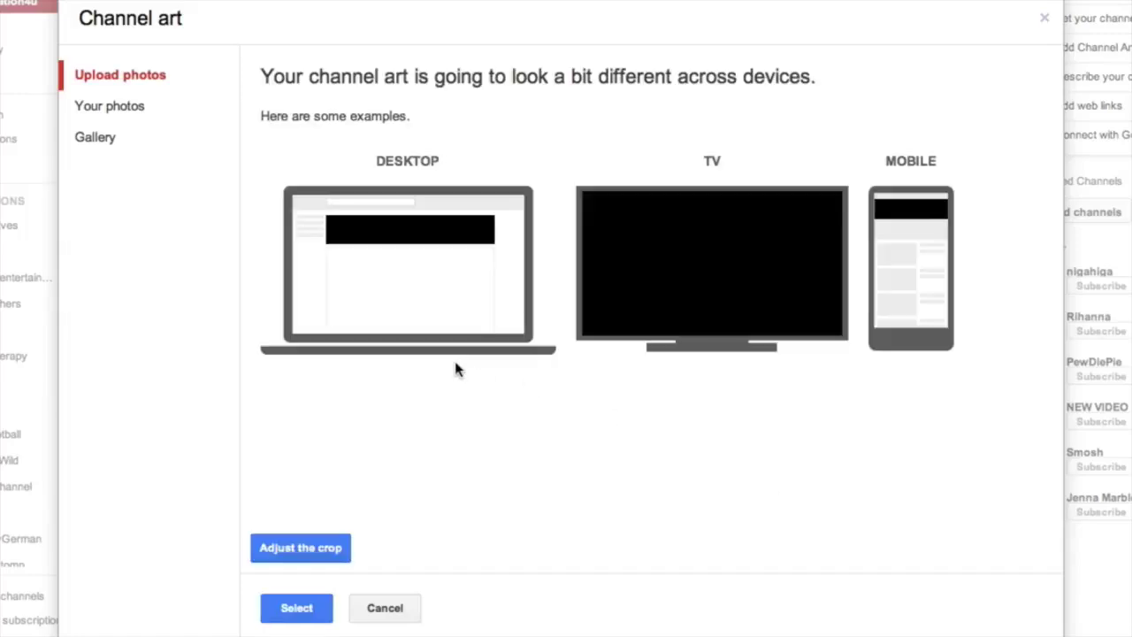
Apply the uploaded SnowBoarding.tv image as the channel art from the Channel art dialog
{"action": "left_click", "coordinate": [296, 607]}
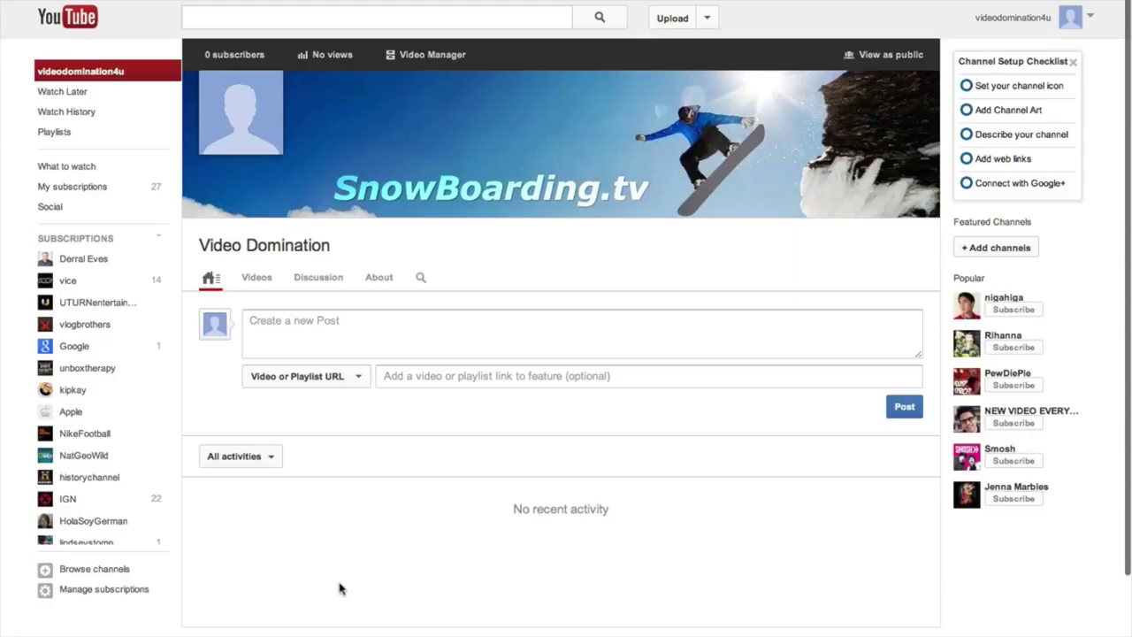